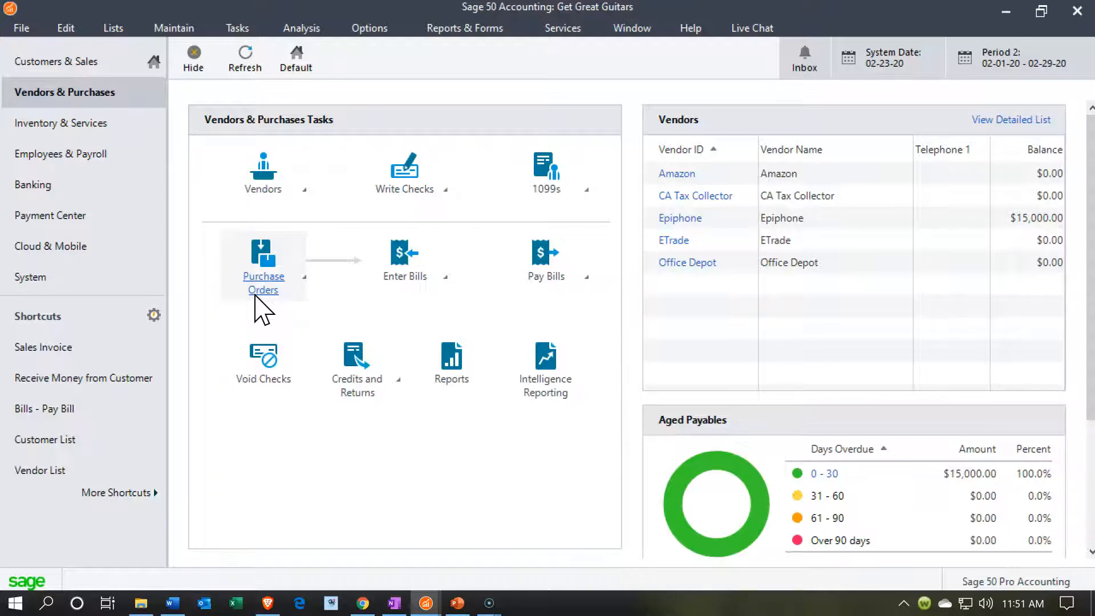
Start a new purchase order and maximize its window
left_click(256, 296)
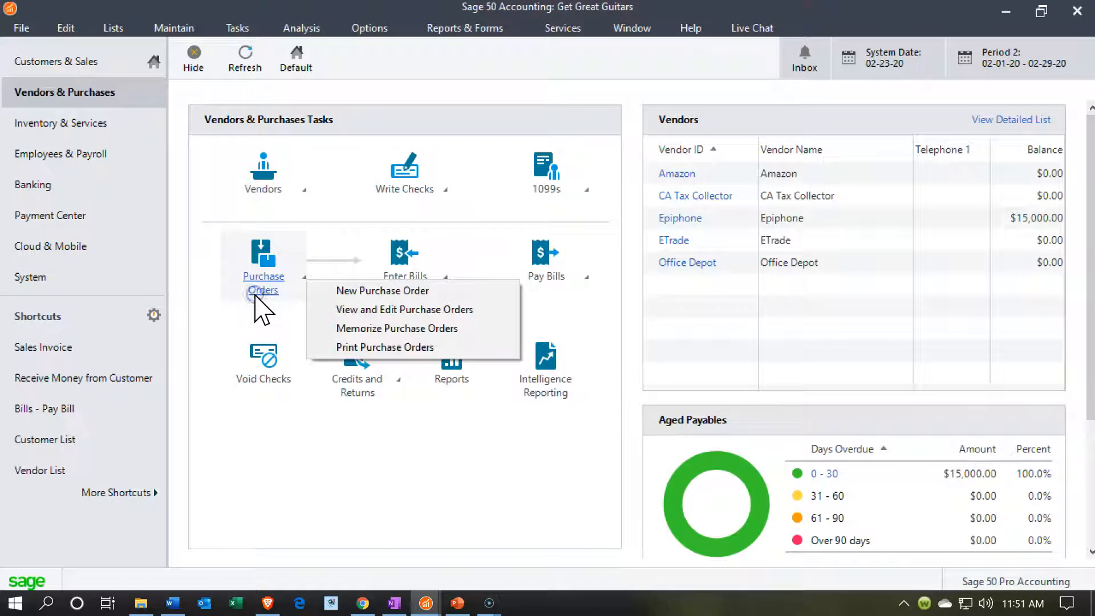
left_click(339, 293)
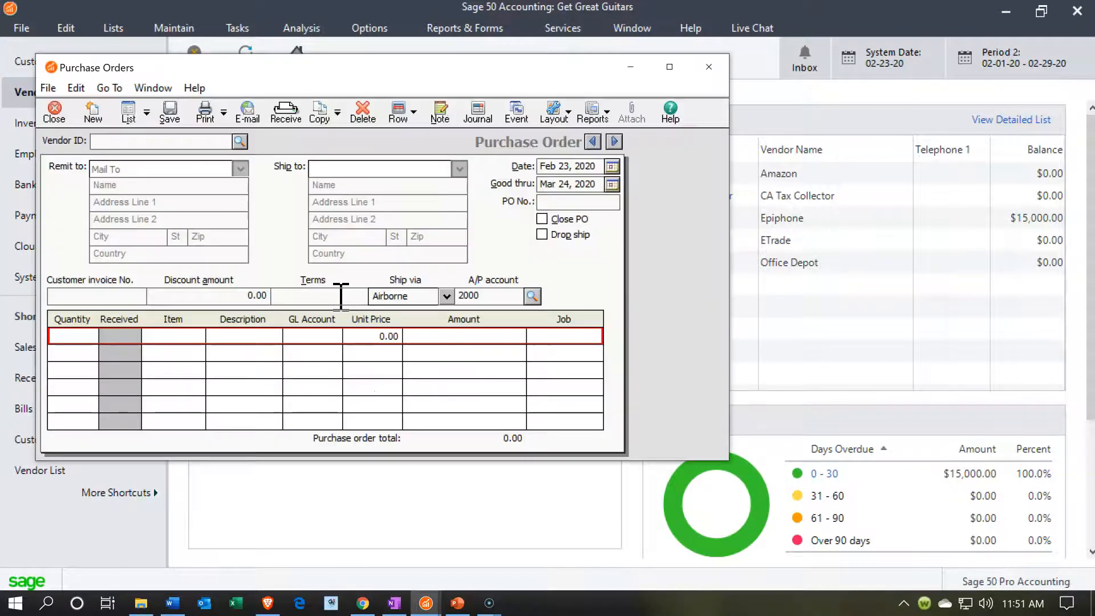
left_click(668, 67)
Create a new vendor from the purchase order's vendor lookup, with Gibson as both the vendor ID and the name
left_click(205, 81)
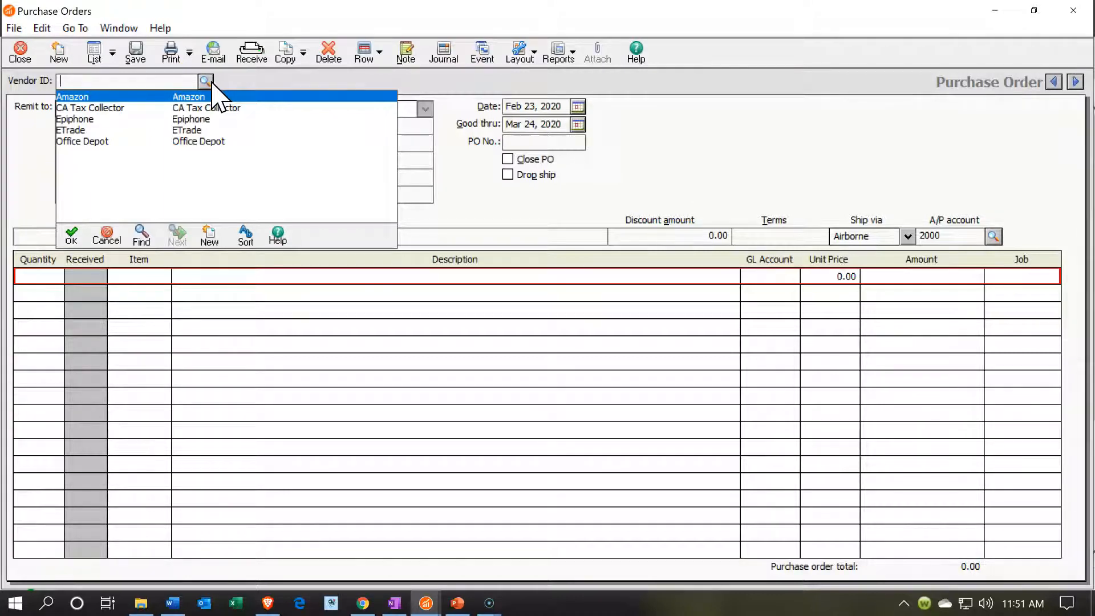
left_click(210, 236)
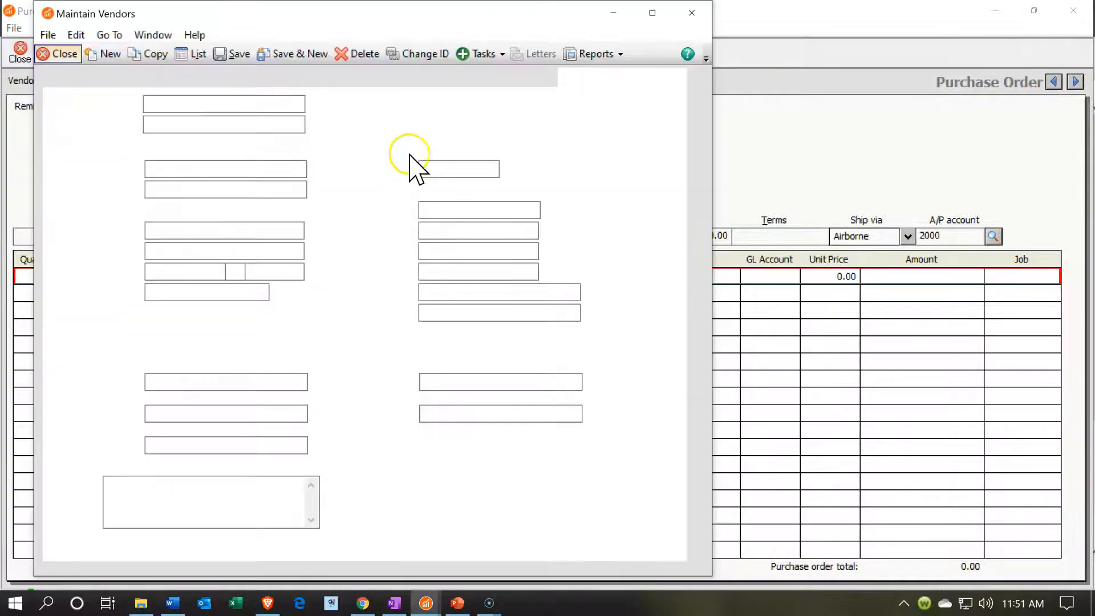
left_click(652, 13)
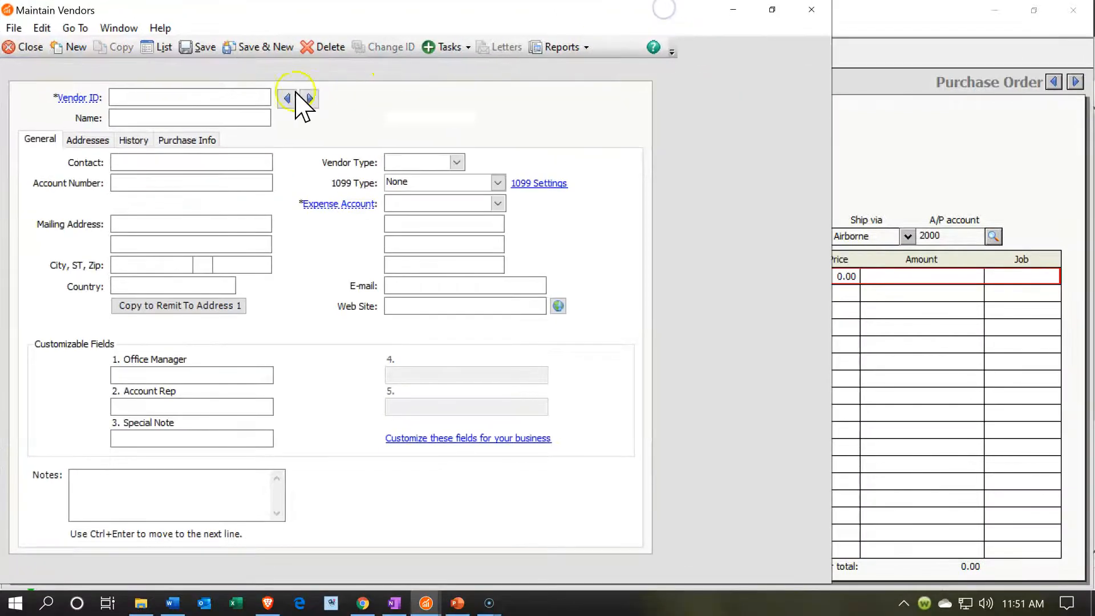
left_click(176, 104)
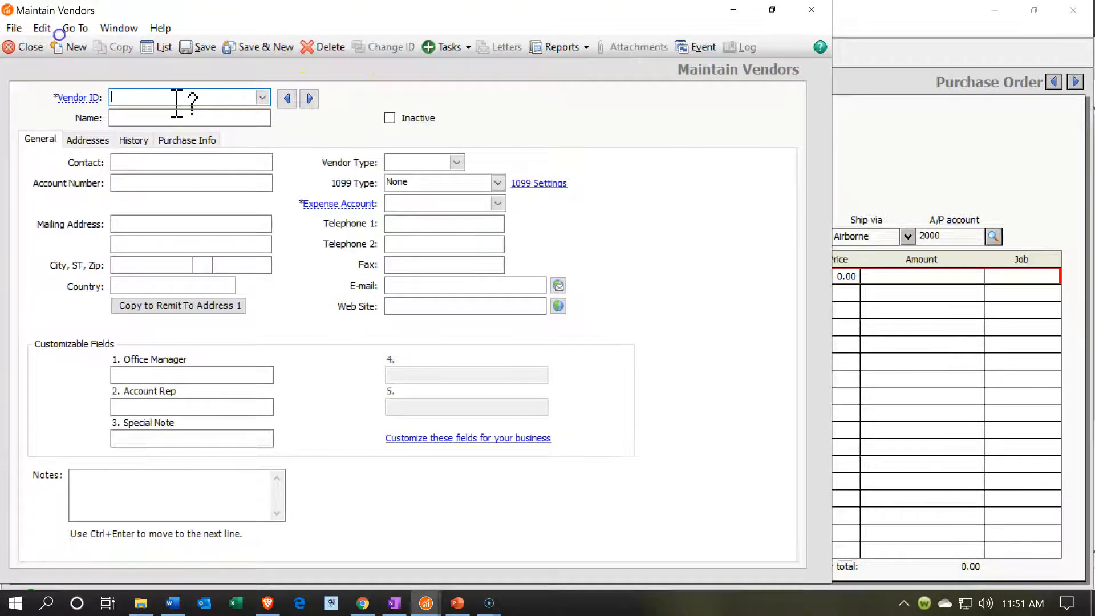
key("Escape")
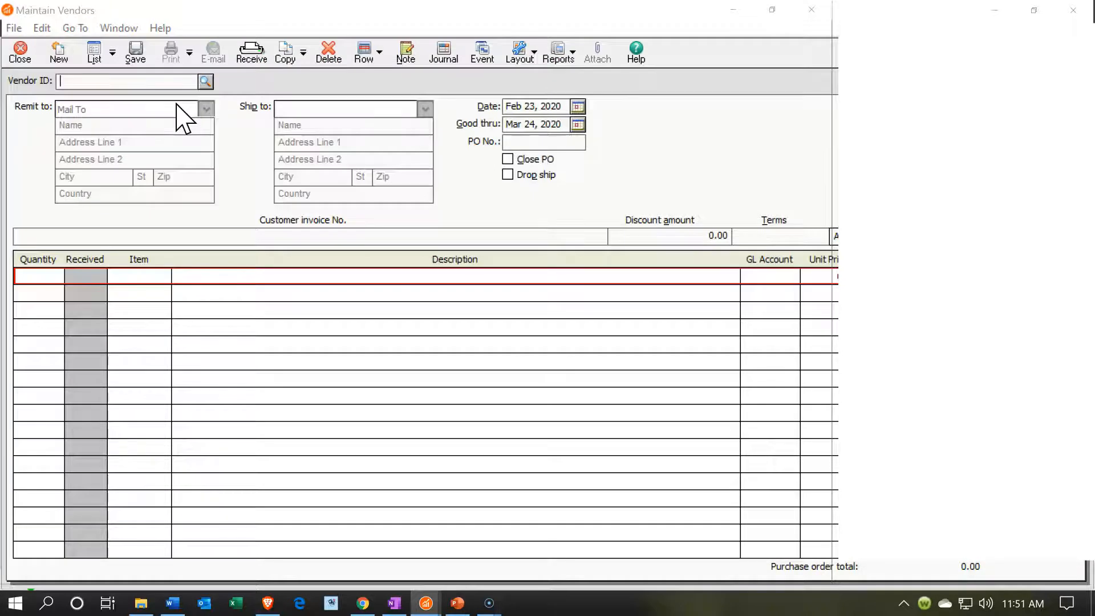
type("Gibson")
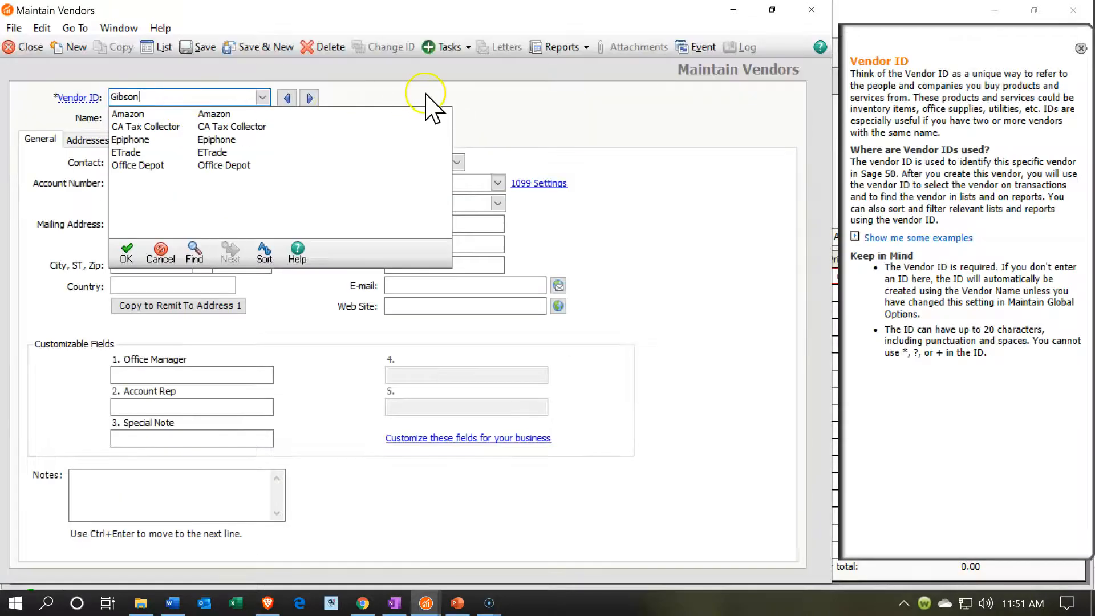
left_click(426, 94)
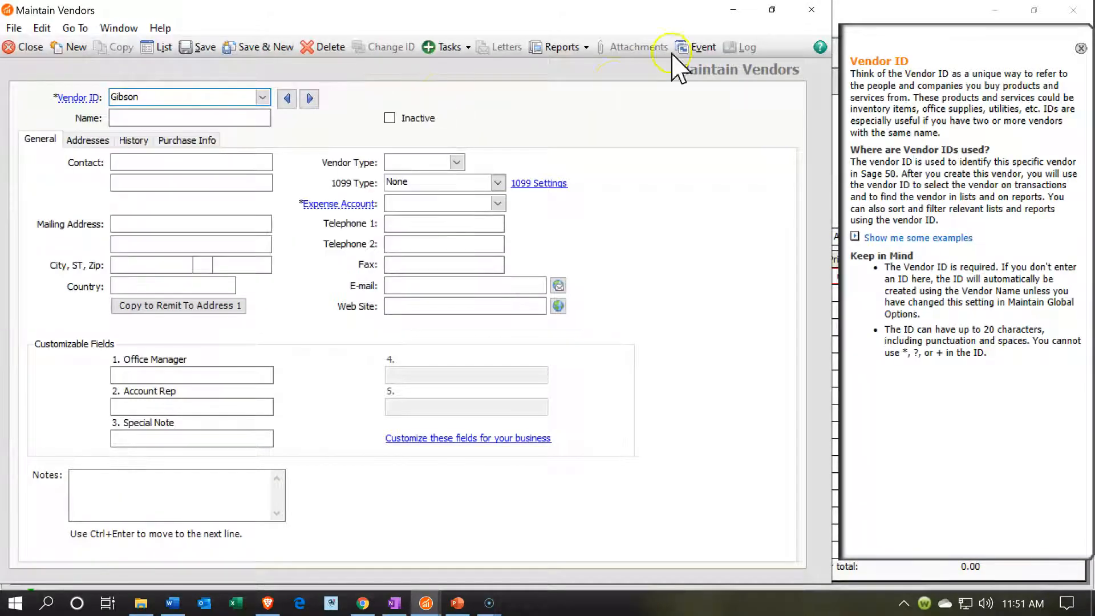
key("Tab")
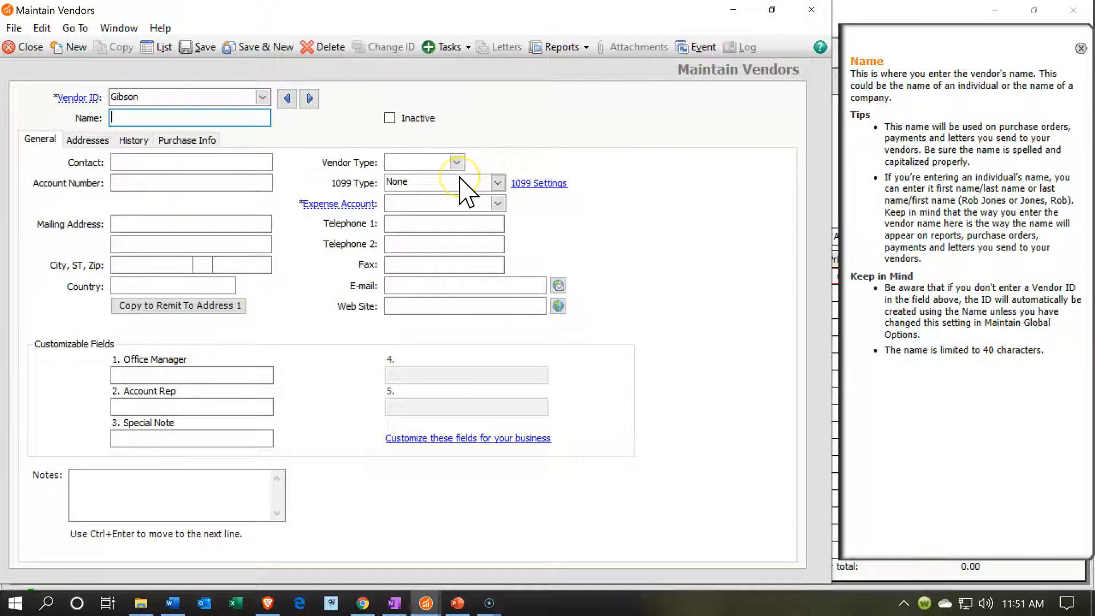
type("Gibson")
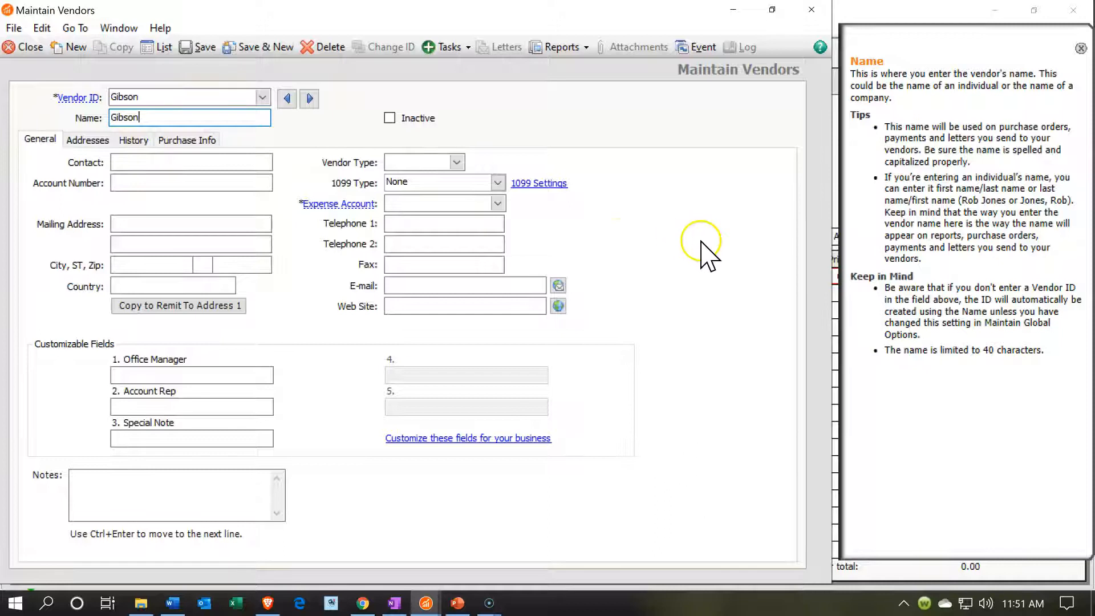
Set the new vendor's expense account to 1200 Inventory, then save and close the vendor record
left_click(498, 204)
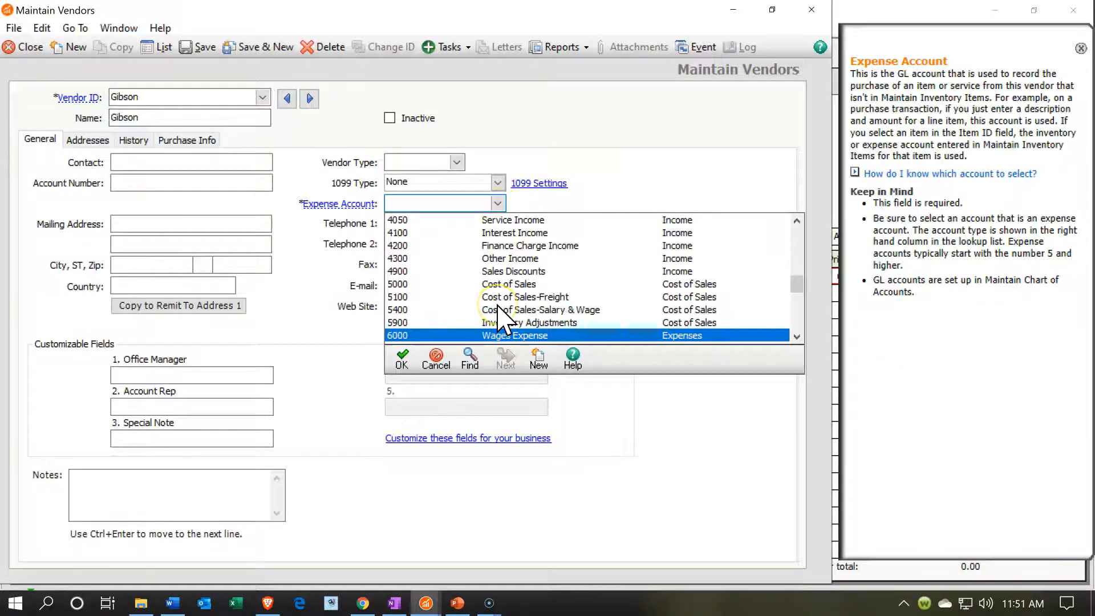
scroll(498, 307, "up", 12)
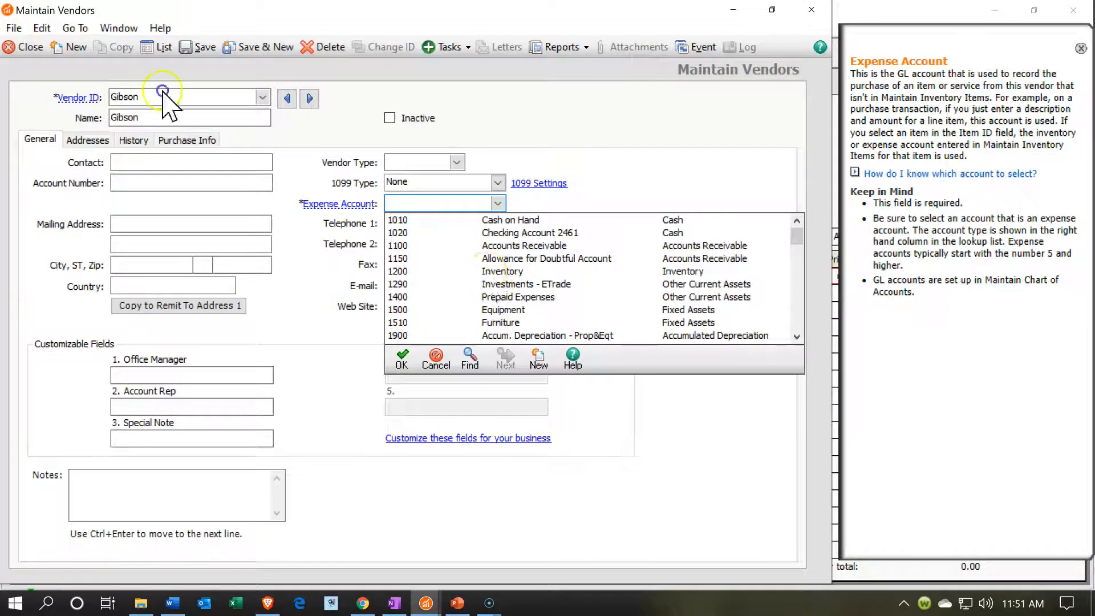
left_click(489, 271)
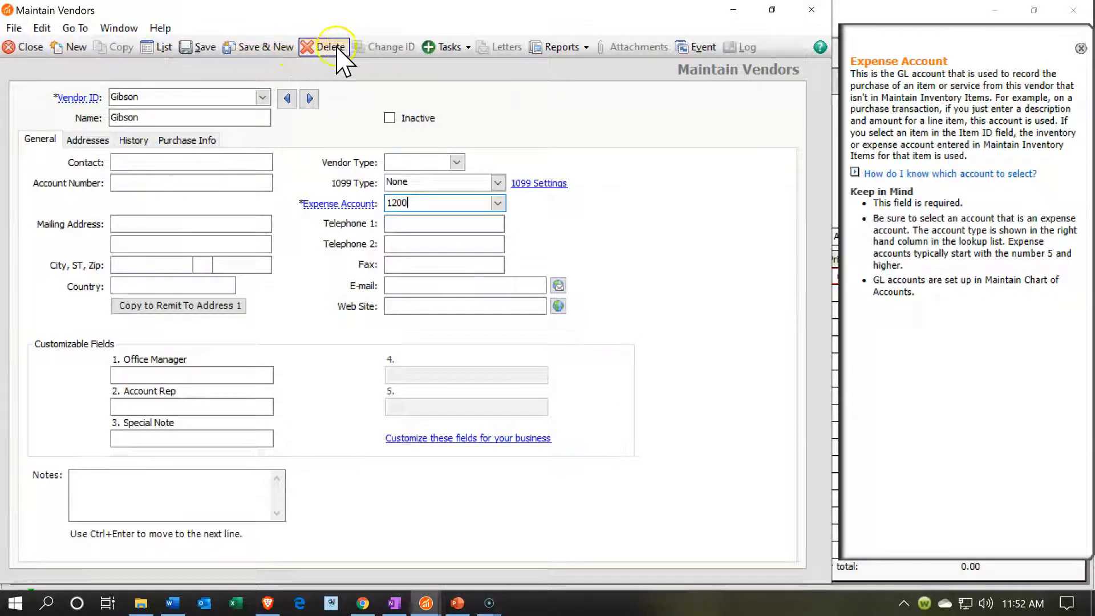
left_click(200, 48)
left_click(707, 14)
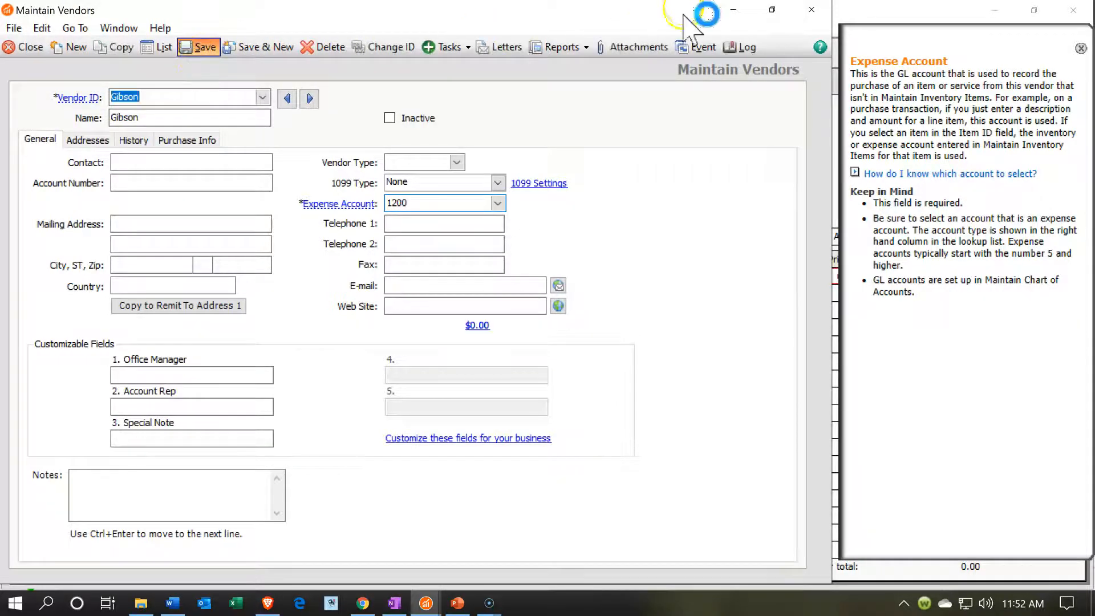
left_click(811, 9)
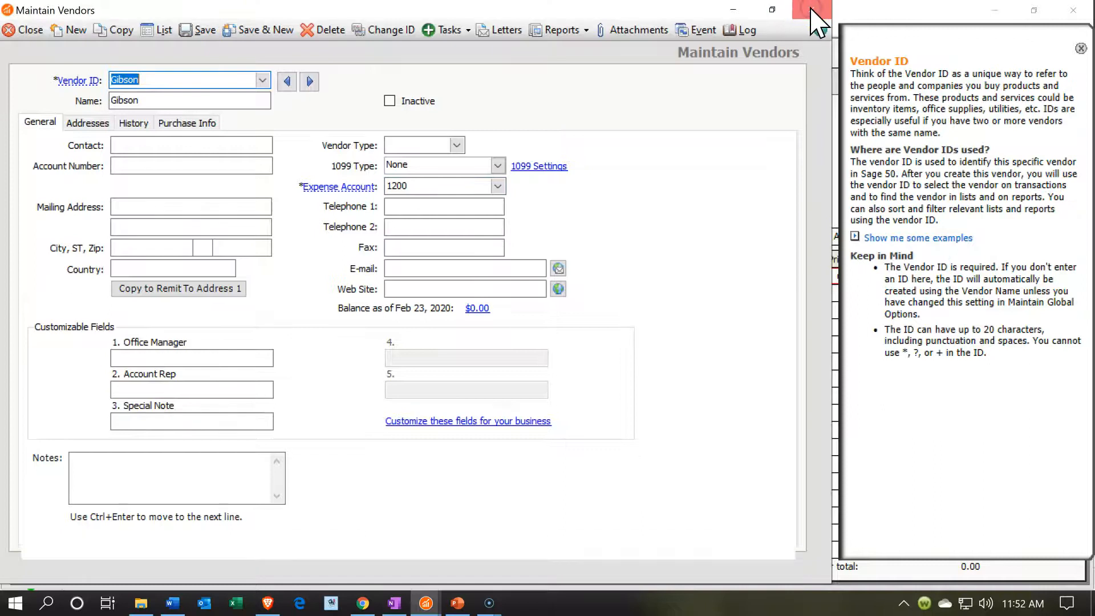
Enter Gibson as the vendor on the purchase order
left_click(152, 82)
type("go")
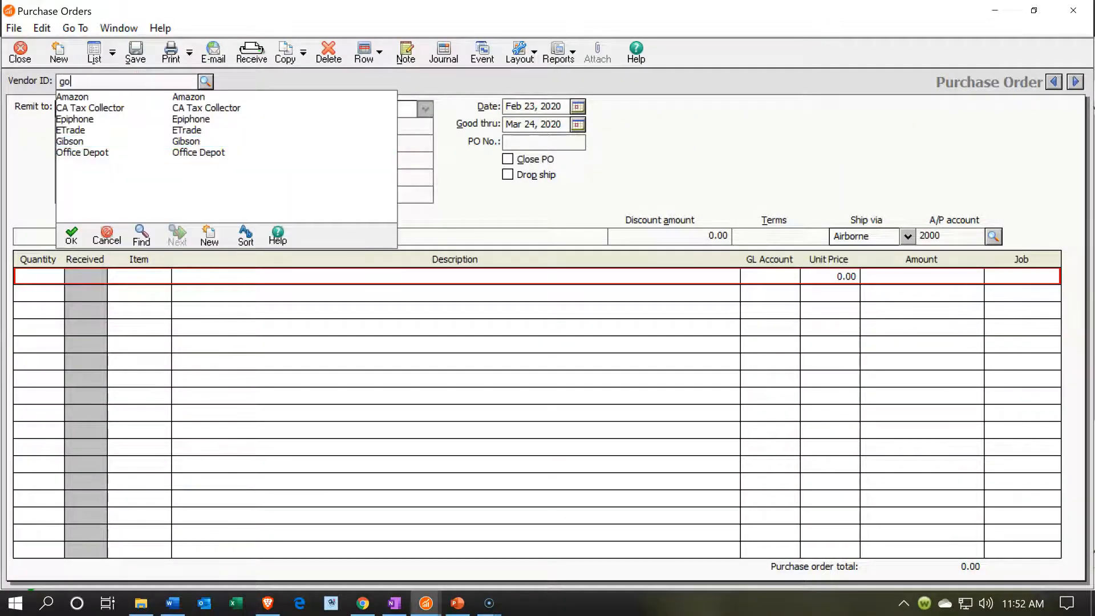
type("ibson")
key("Return")
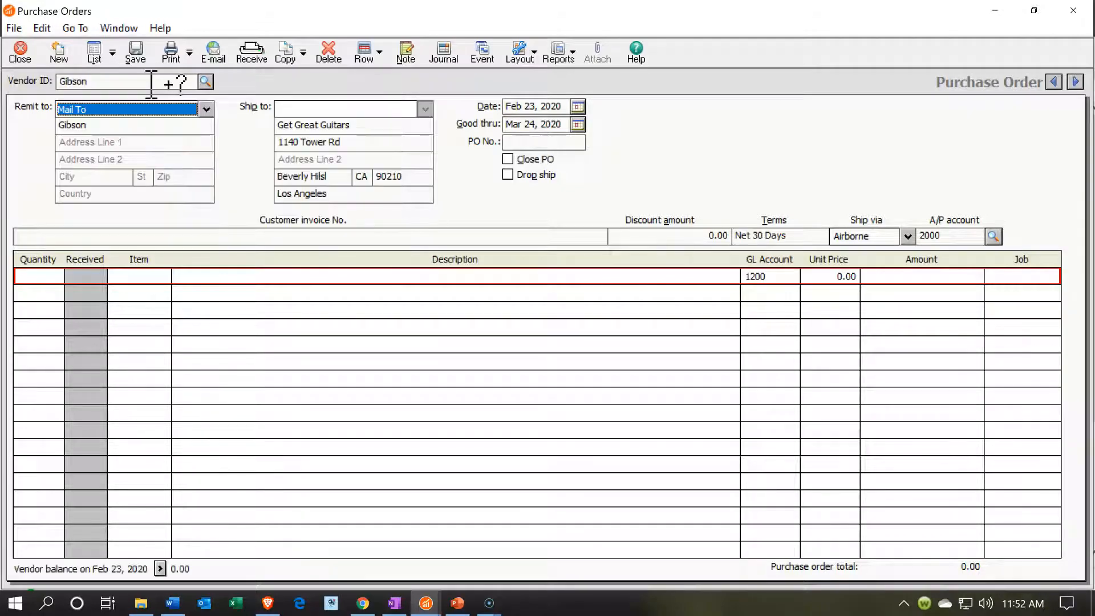
Set the purchase order date to Jan 12, 2020, leaving the remit-to and ship-to details as they are
key("Tab")
key("Tab")
key("Tab")
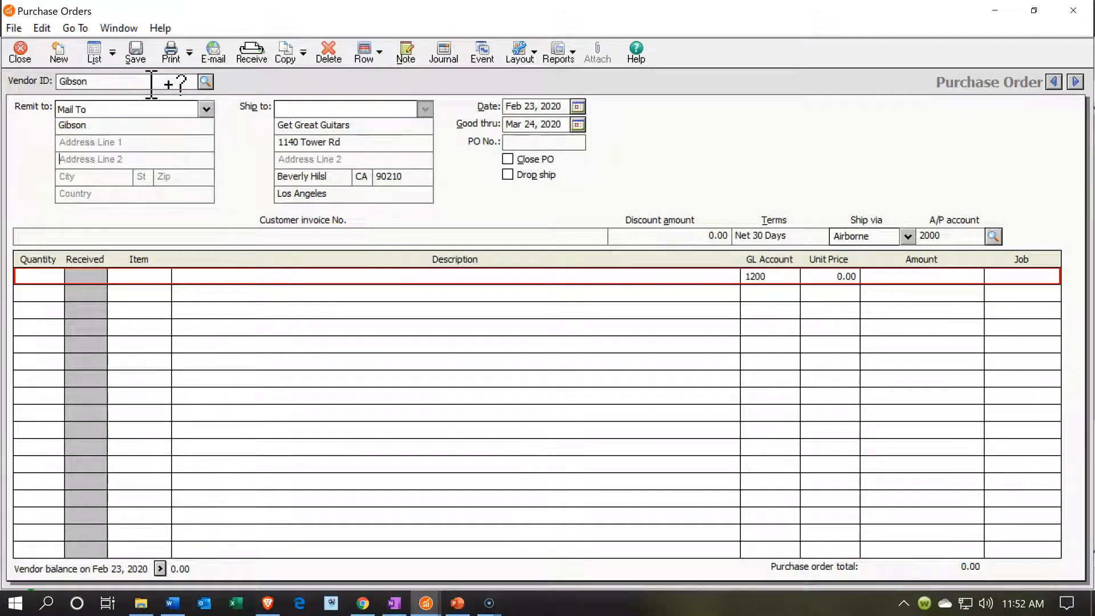
key("Tab")
key("Tab")
key("Tab")
key("Tab")
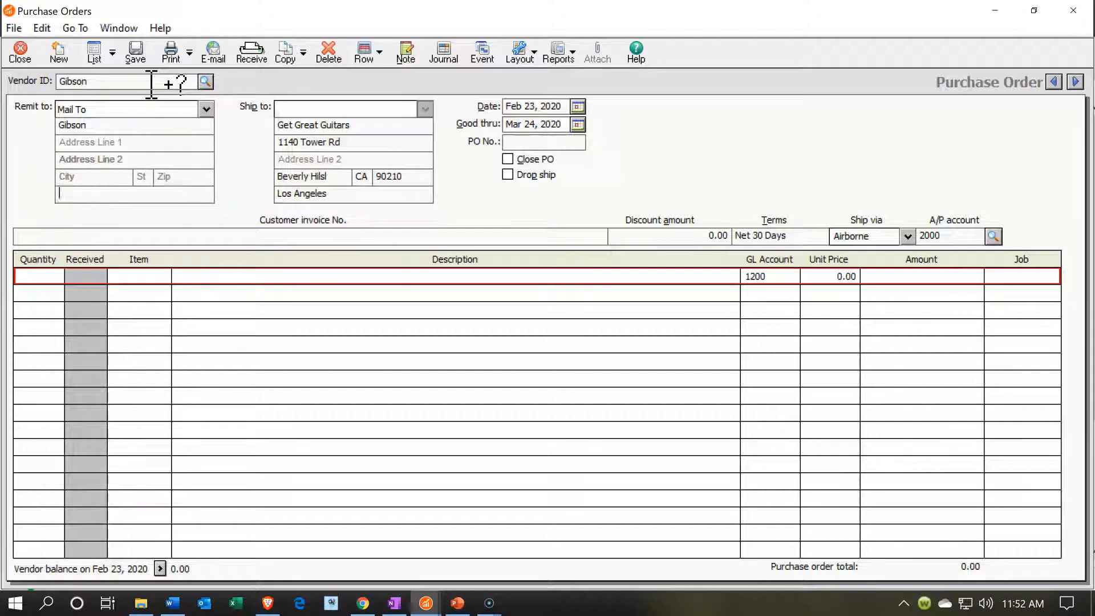
key("Tab")
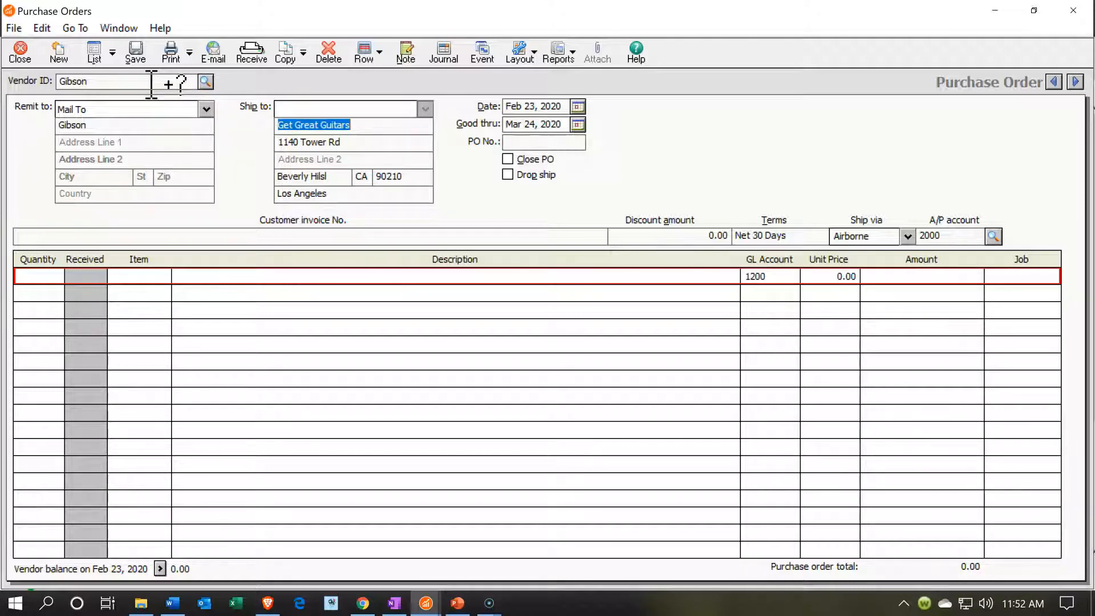
key("Tab")
key("Tab")
key("Tab")
key("Tab")
key("Tab")
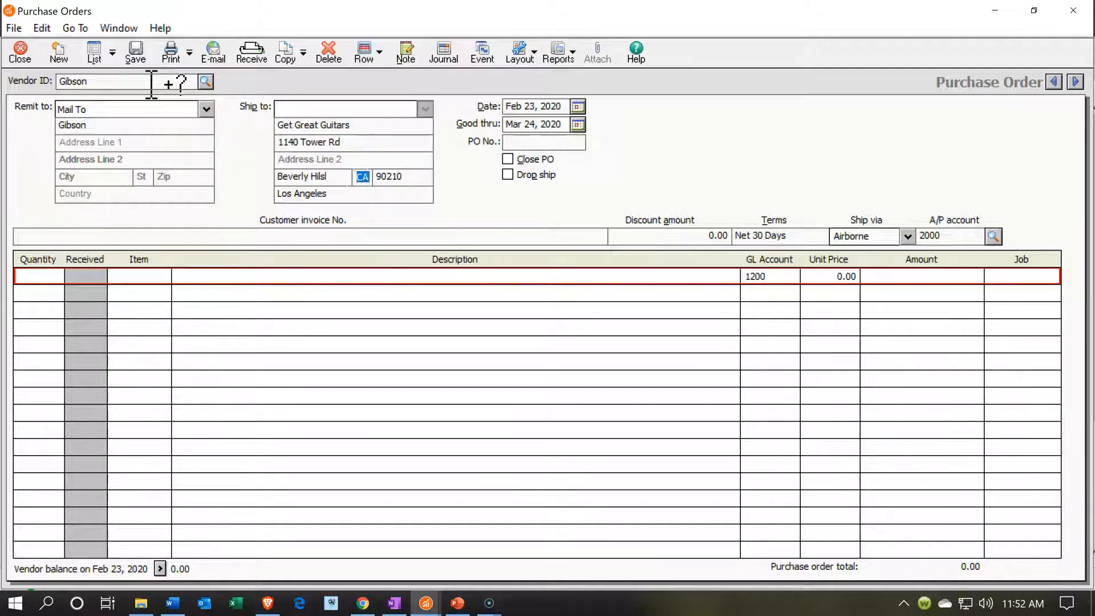
key("Tab")
key("Tab")
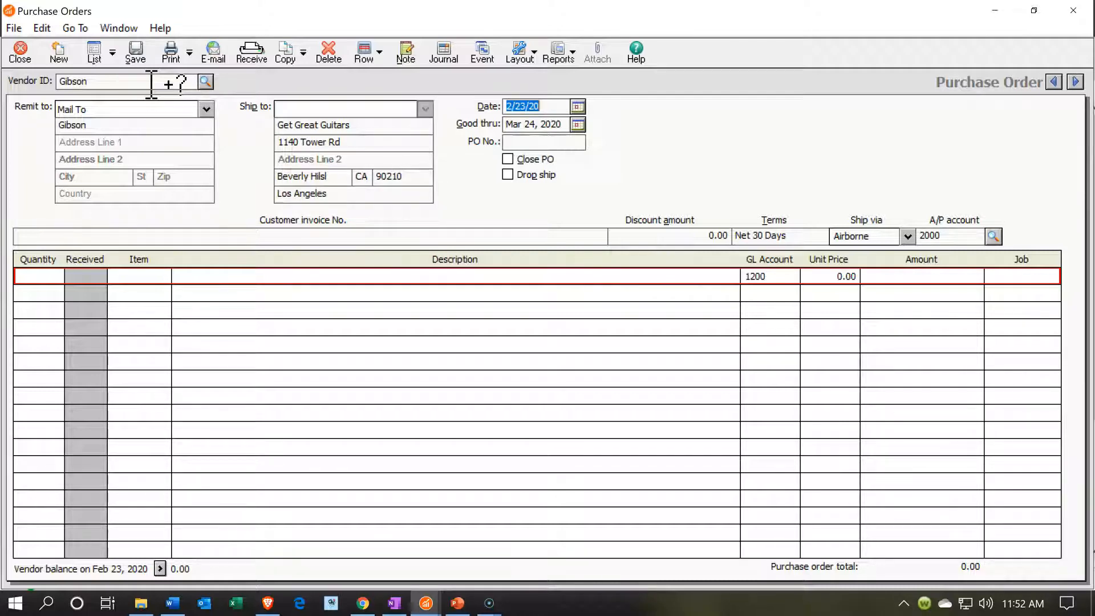
type("011220")
key("Tab")
key("Tab")
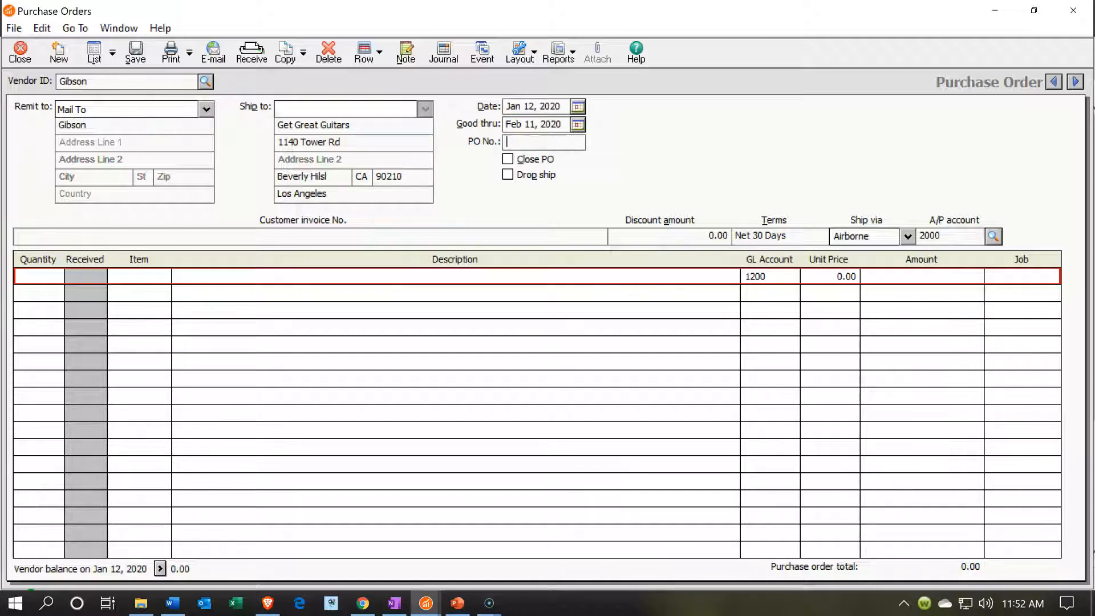
Enter a quantity of 1 on the first line of the purchase order
left_click(44, 279)
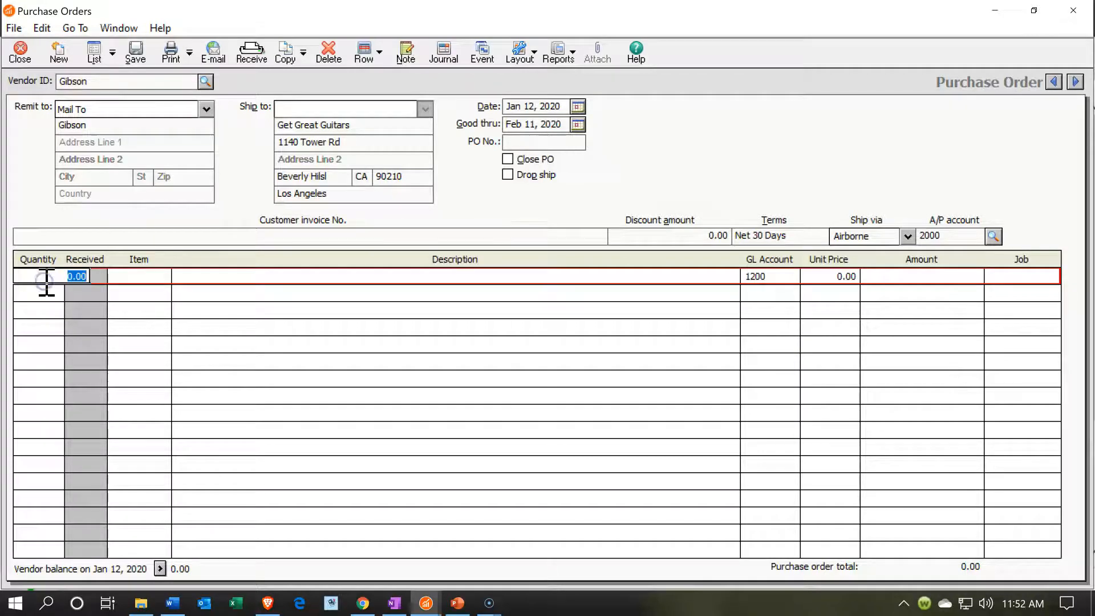
type("1")
key("Tab")
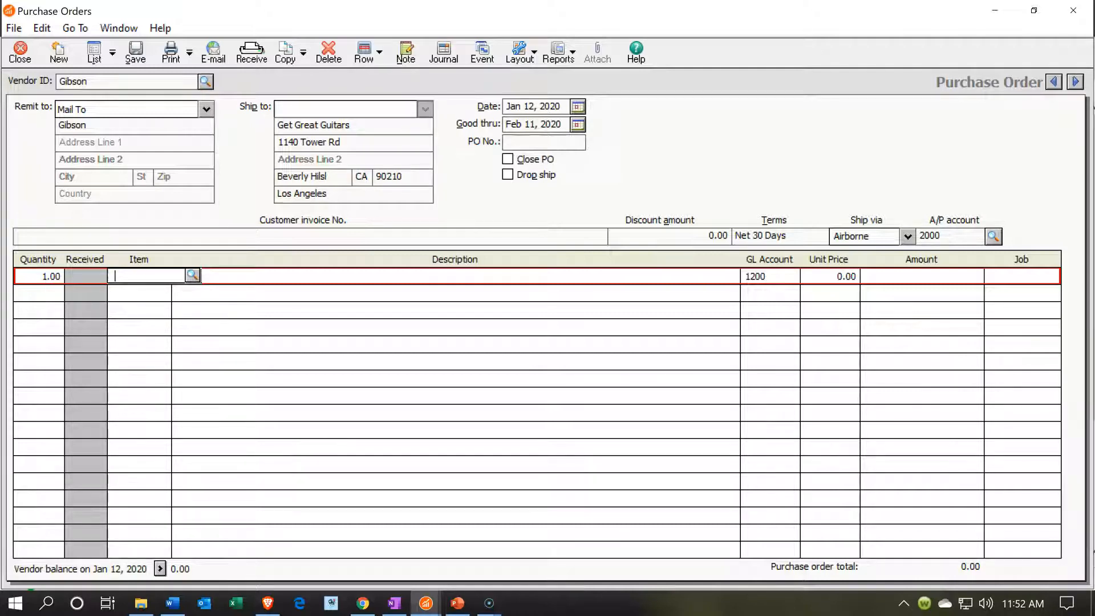
Start a new inventory item from the line's item lookup, with item ID GSB and description Gibson SB
left_click(192, 276)
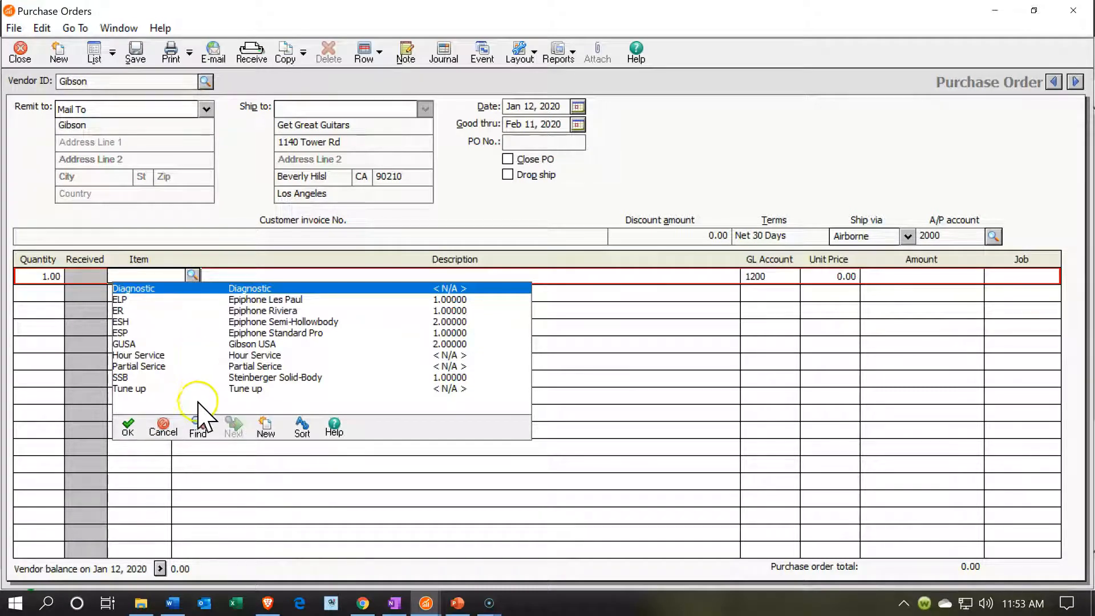
left_click(266, 434)
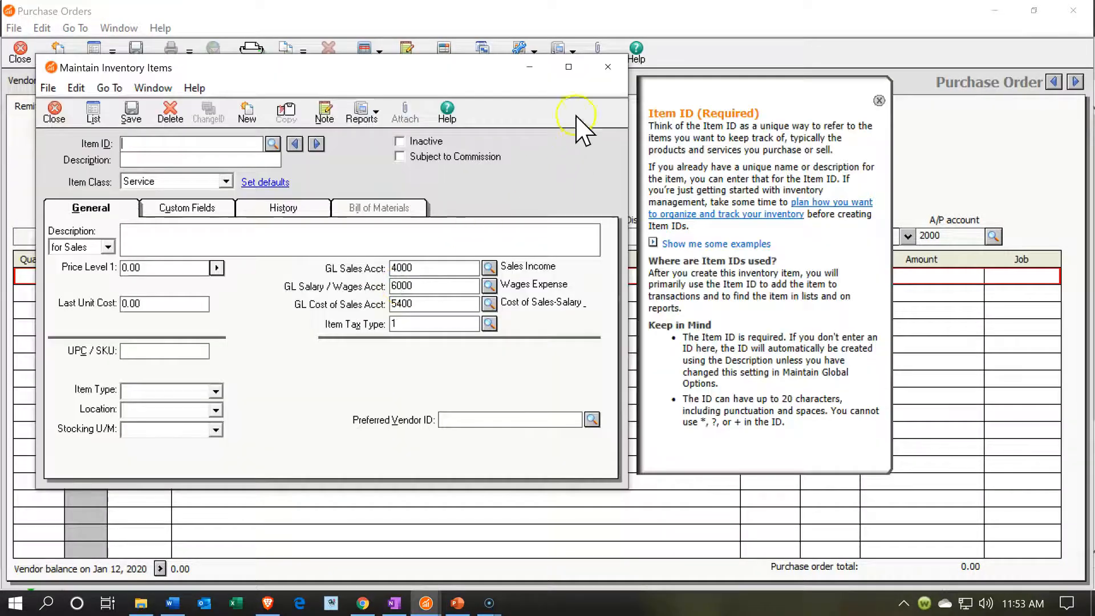
left_click(568, 67)
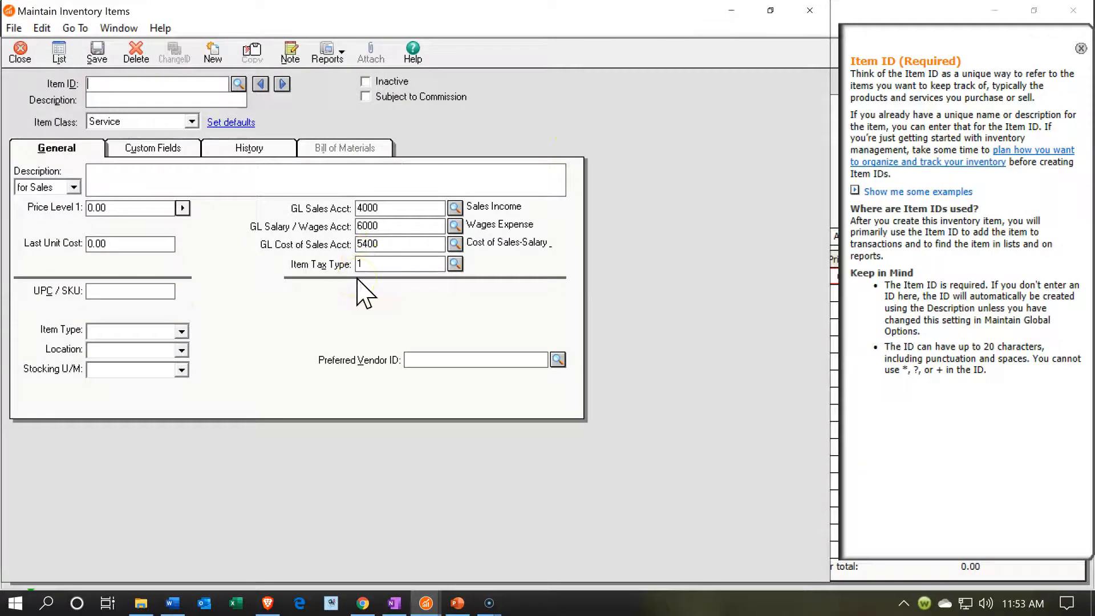
type("GSB")
key("Tab")
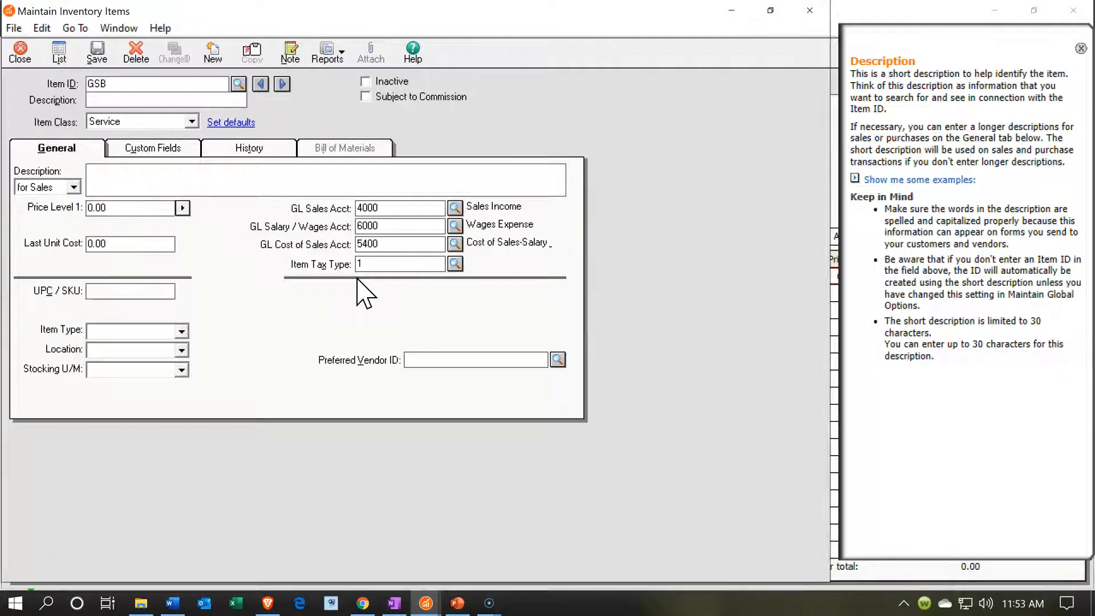
type("Gibson SB")
Set the item class to Stock item and copy the short description Gibson SB into the sales description
key("shift+Left")
key("shift+Home")
key("ctrl+c")
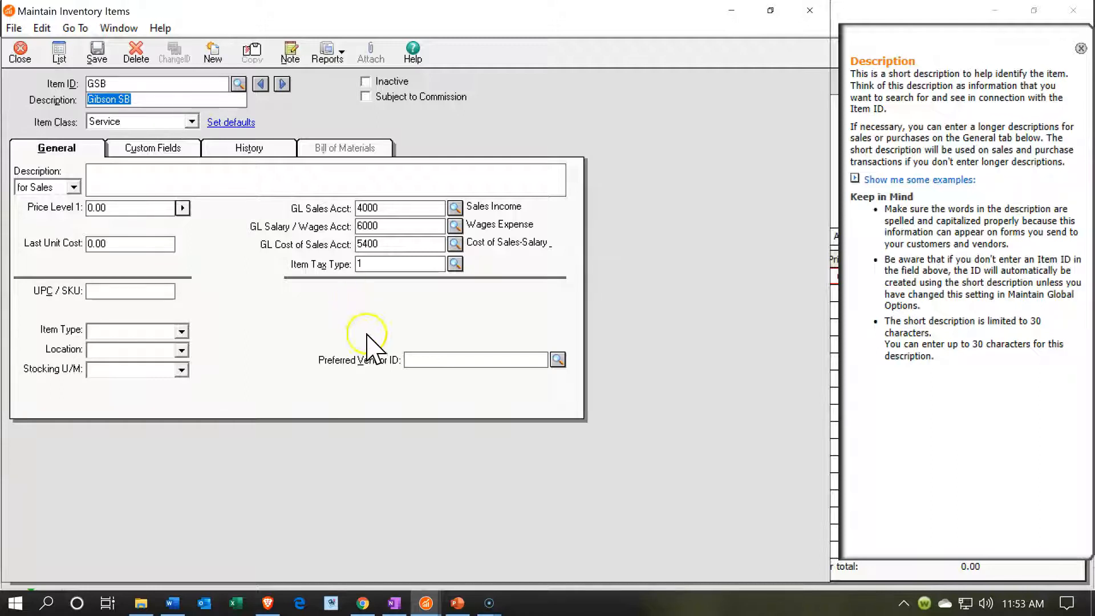
left_click(191, 121)
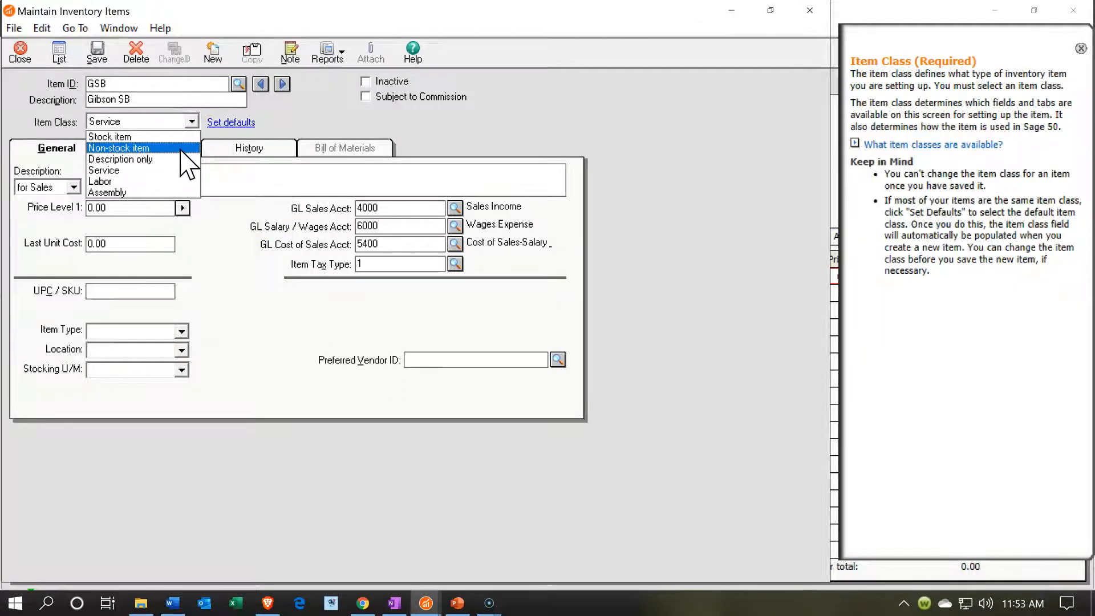
left_click(181, 137)
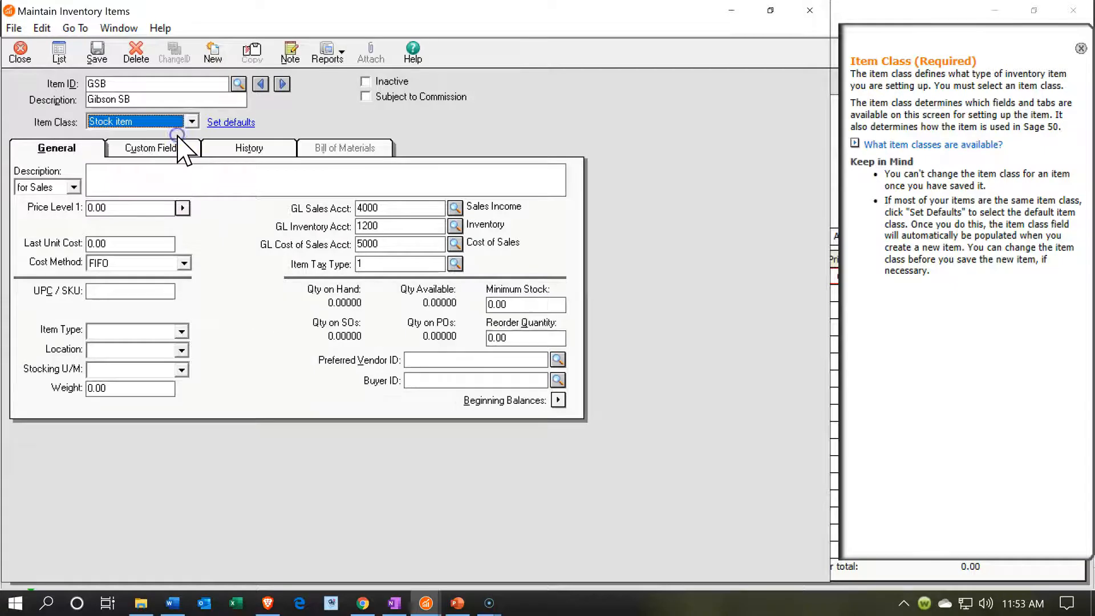
left_click(99, 179)
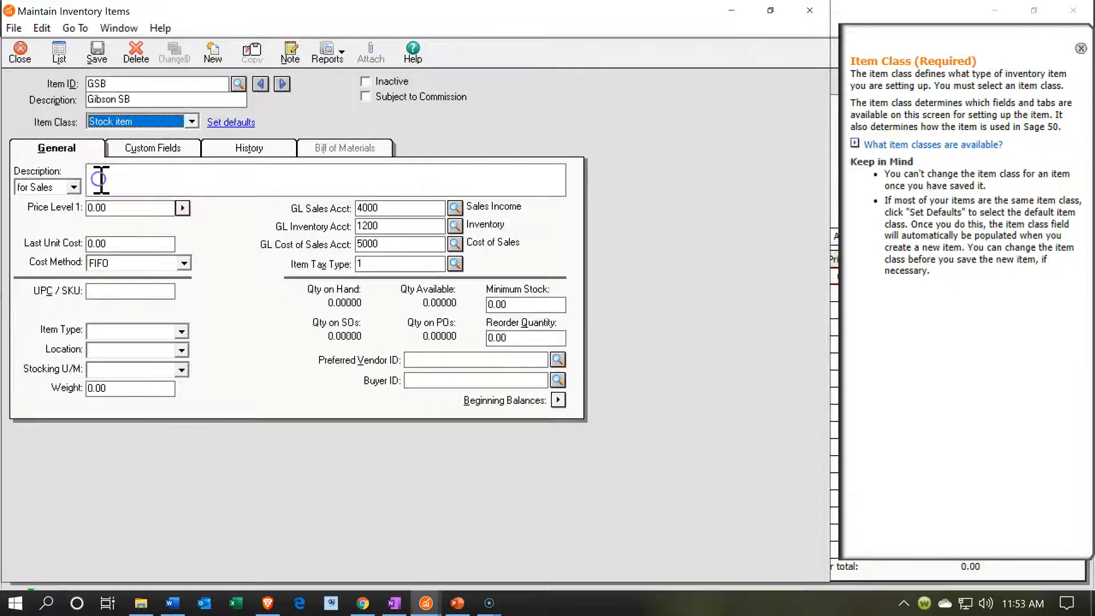
key("ctrl+v")
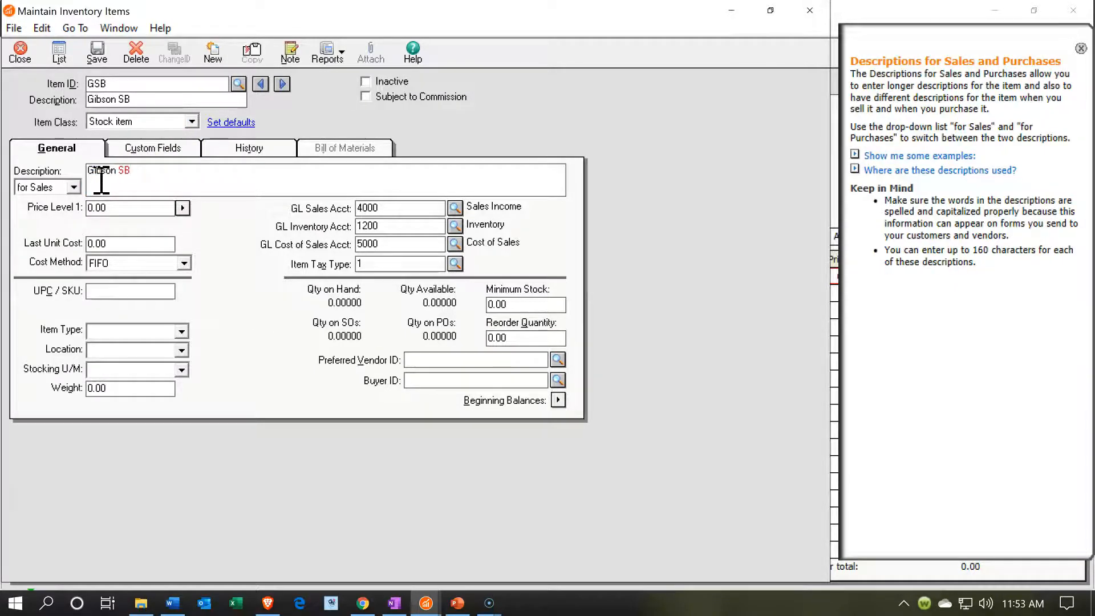
Paste the description Gibson SB into the item's description for purchases
left_click(73, 187)
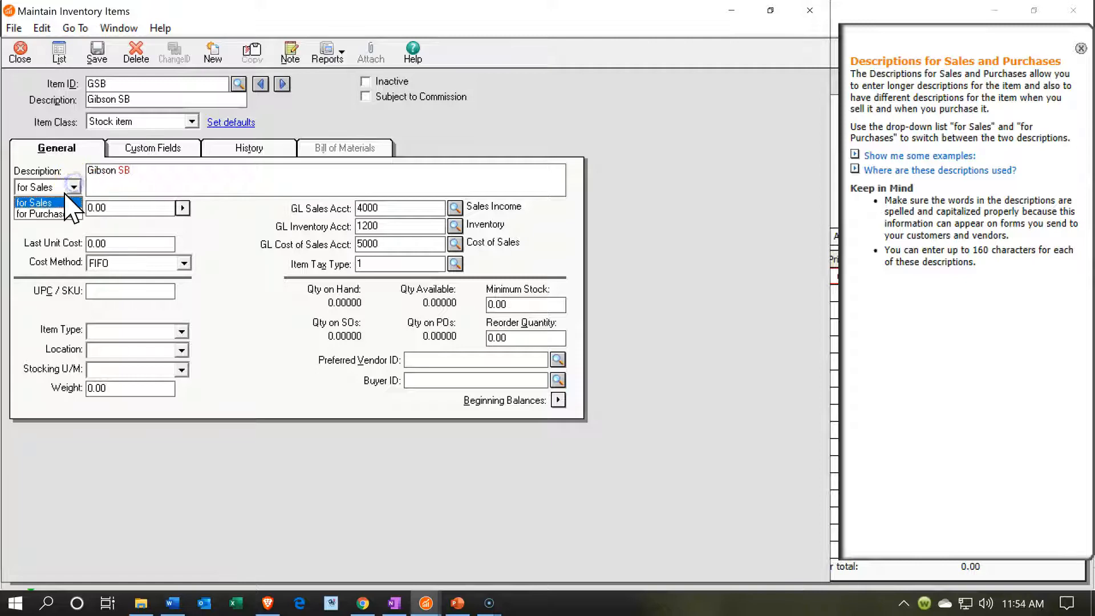
left_click(40, 213)
left_click(130, 187)
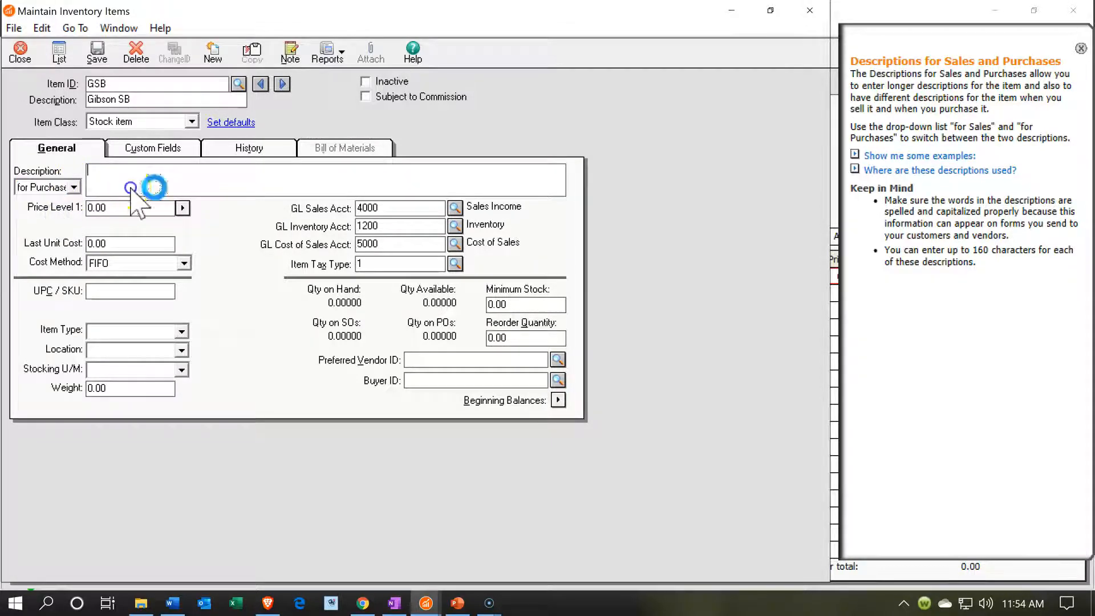
key("ctrl+v")
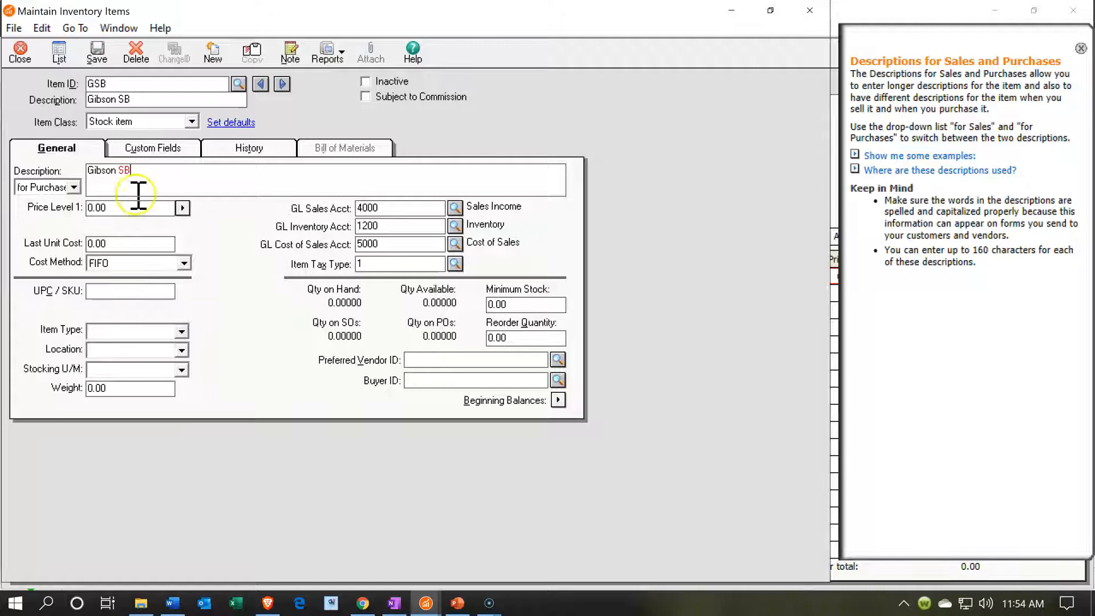
Set the item's Price Level 1 to 598.00
left_click(154, 207)
left_click_drag(122, 208, 92, 208)
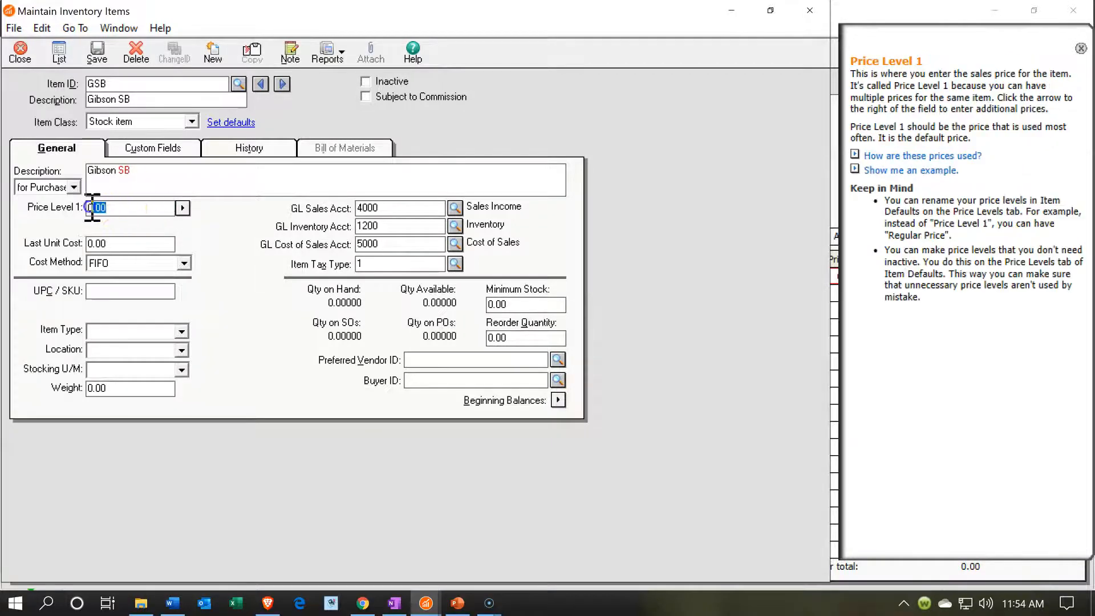
type("598")
key("Tab")
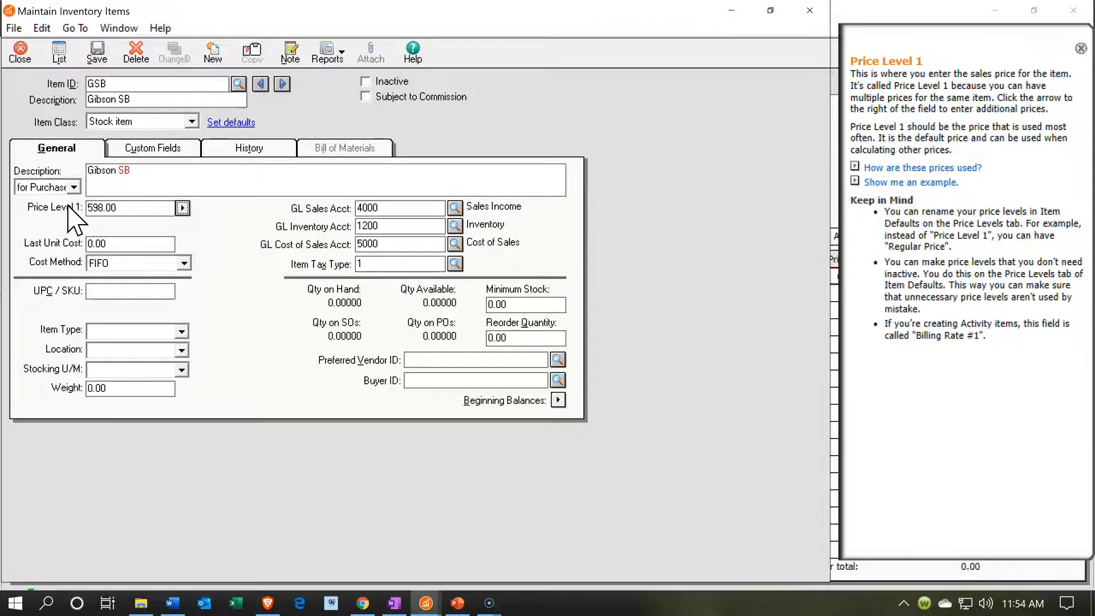
key("Tab")
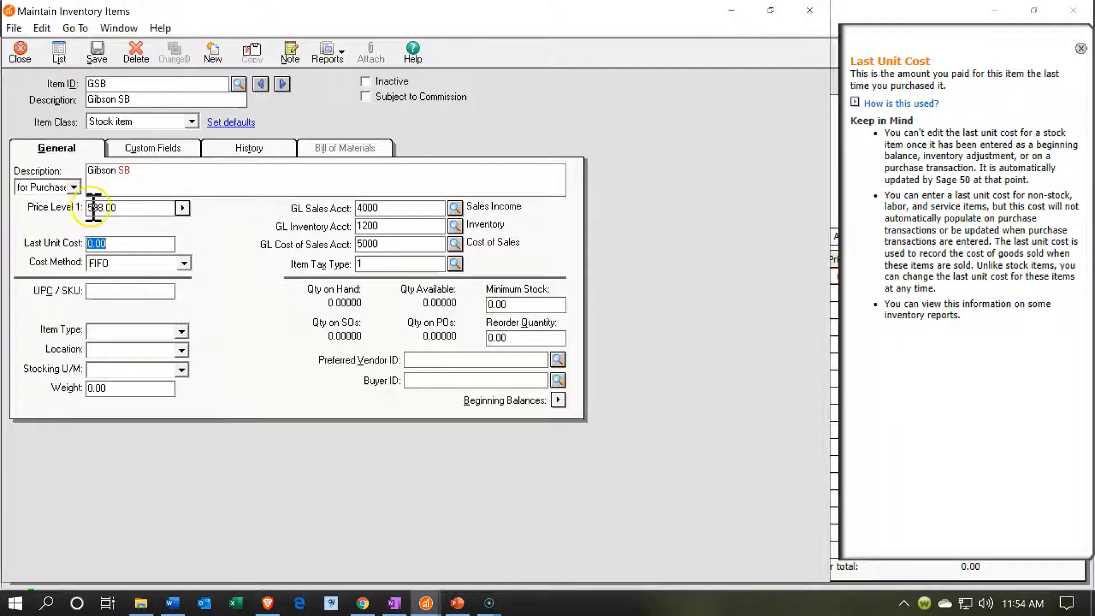
Set the item's Price Level 1 to 777.40 and its last unit cost to 598.00
left_click(124, 207)
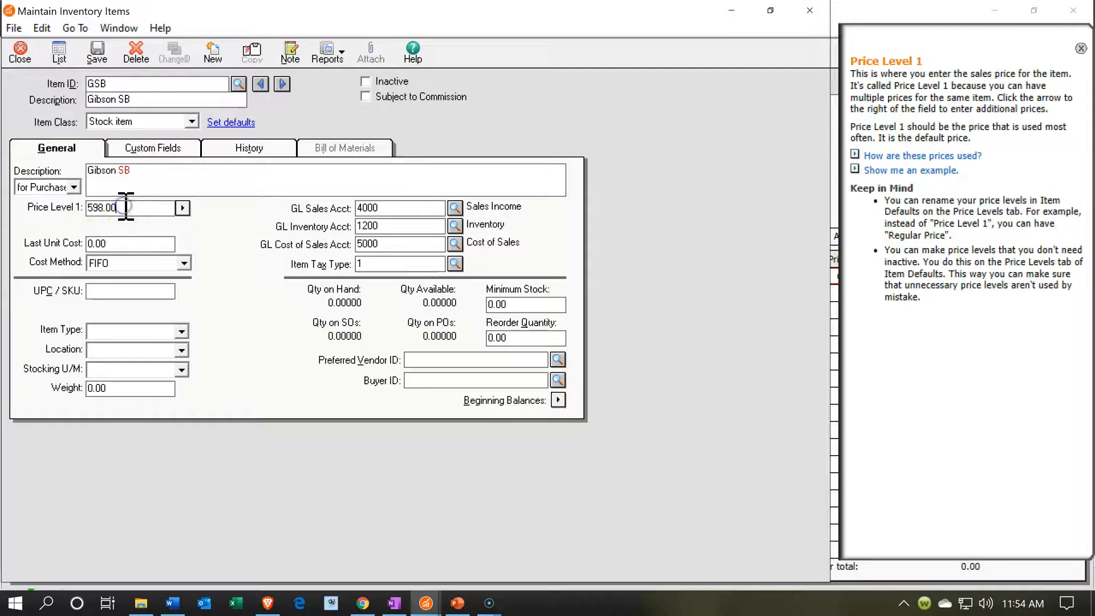
key("BackSpace")
key("BackSpace")
key("BackSpace")
key("BackSpace")
key("BackSpace")
key("BackSpace")
type("777.40")
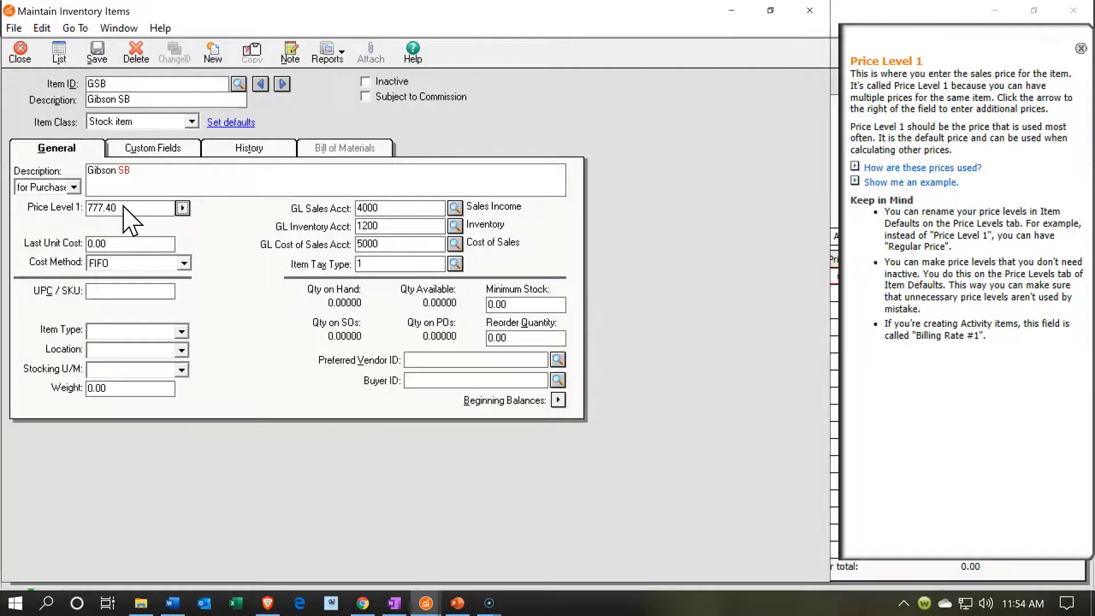
key("Tab")
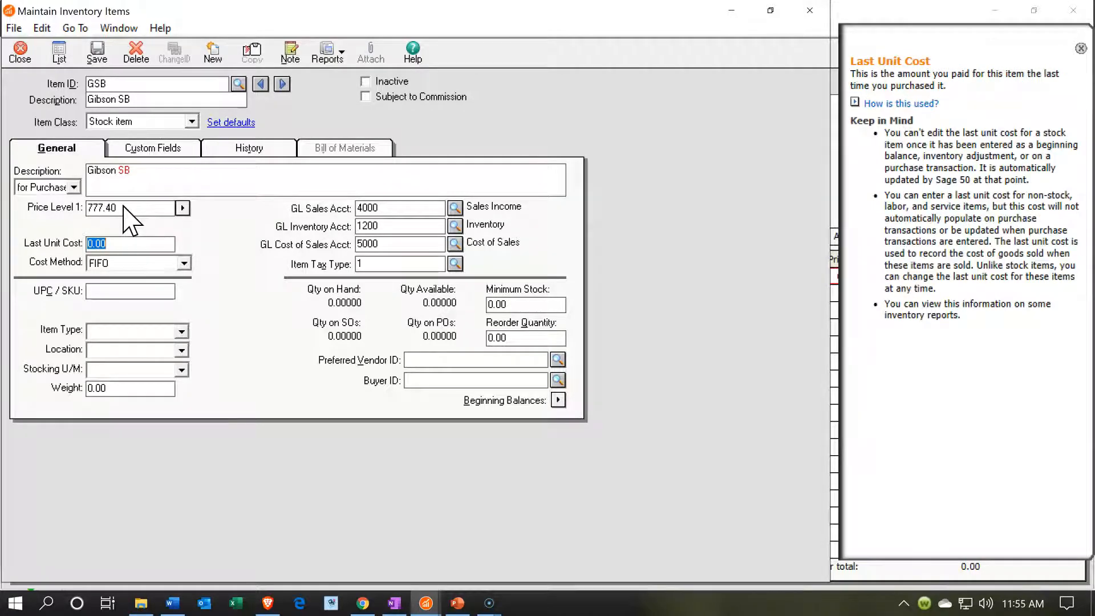
type("598")
key("Tab")
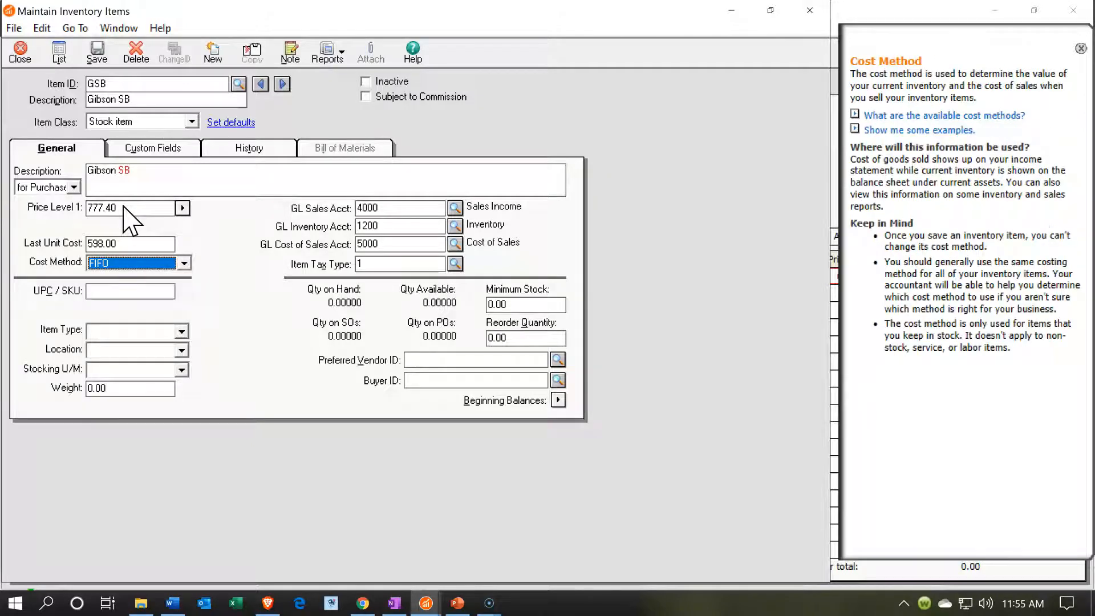
Review the account choices for the item's sales, inventory and cost of sales, plus its tax type, keeping the defaults
key("Tab")
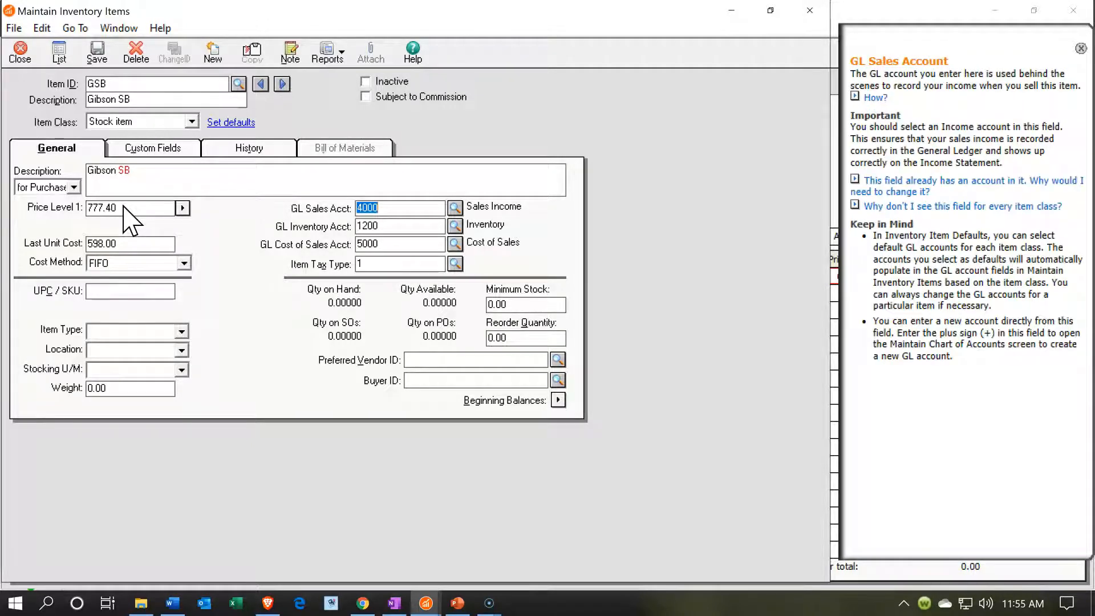
left_click(456, 207)
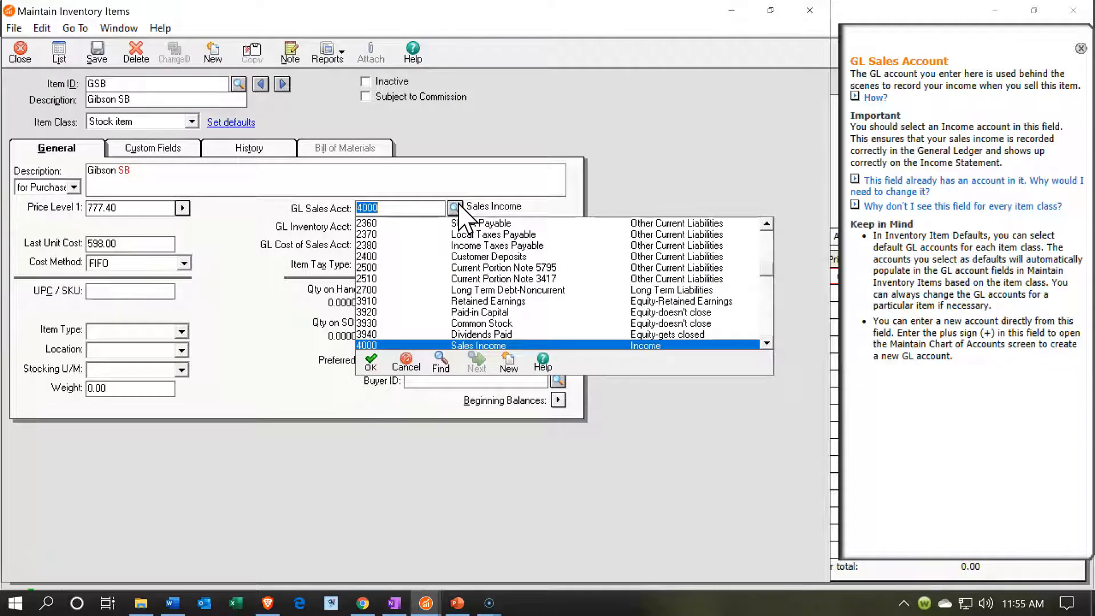
left_click(457, 206)
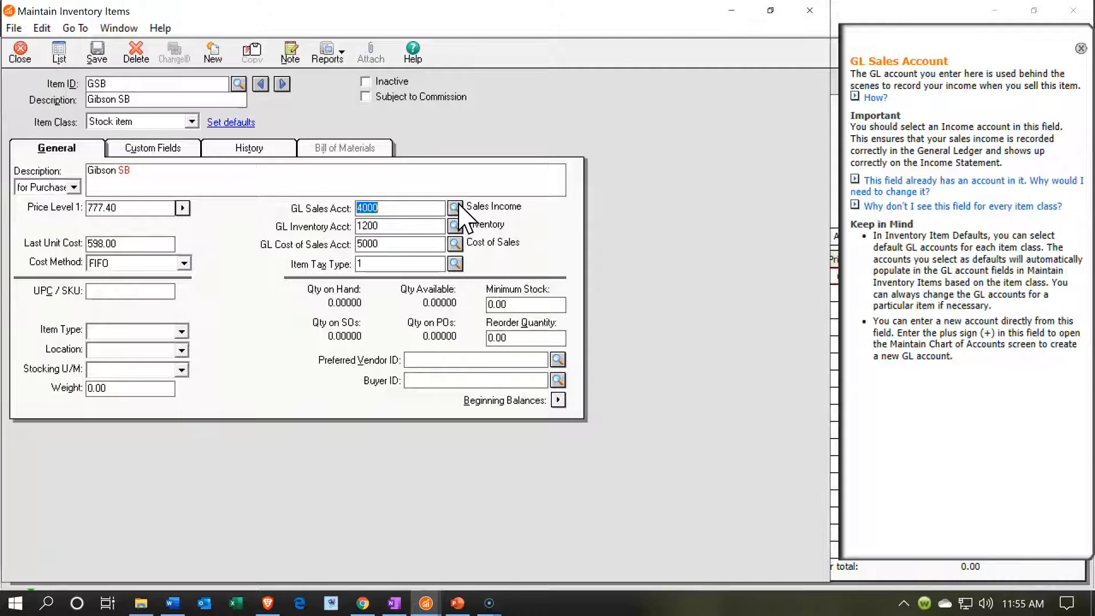
left_click(453, 211)
left_click(455, 226)
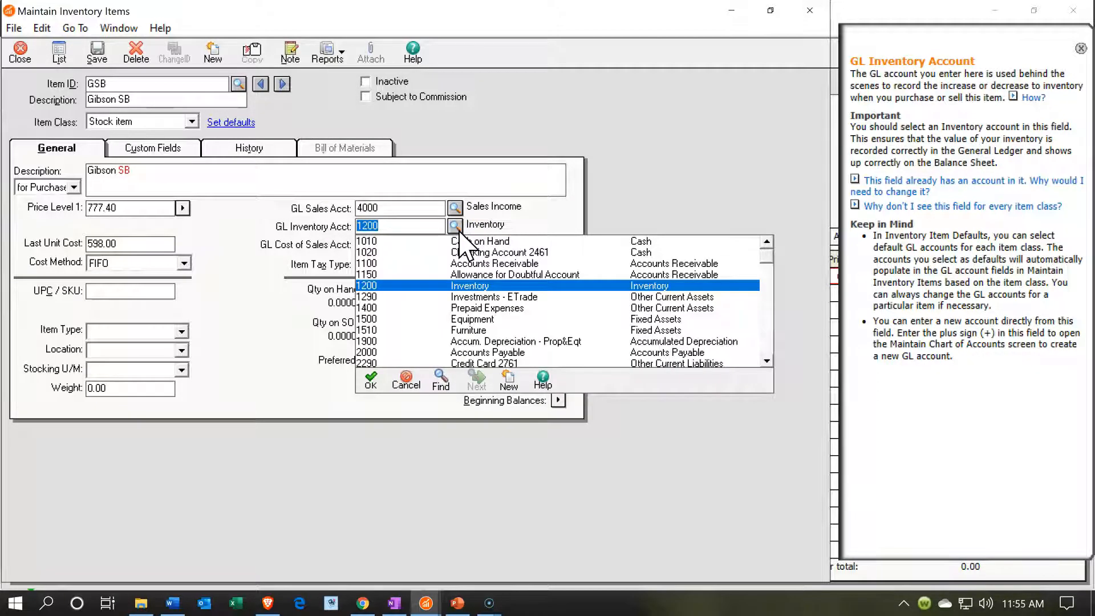
left_click(456, 228)
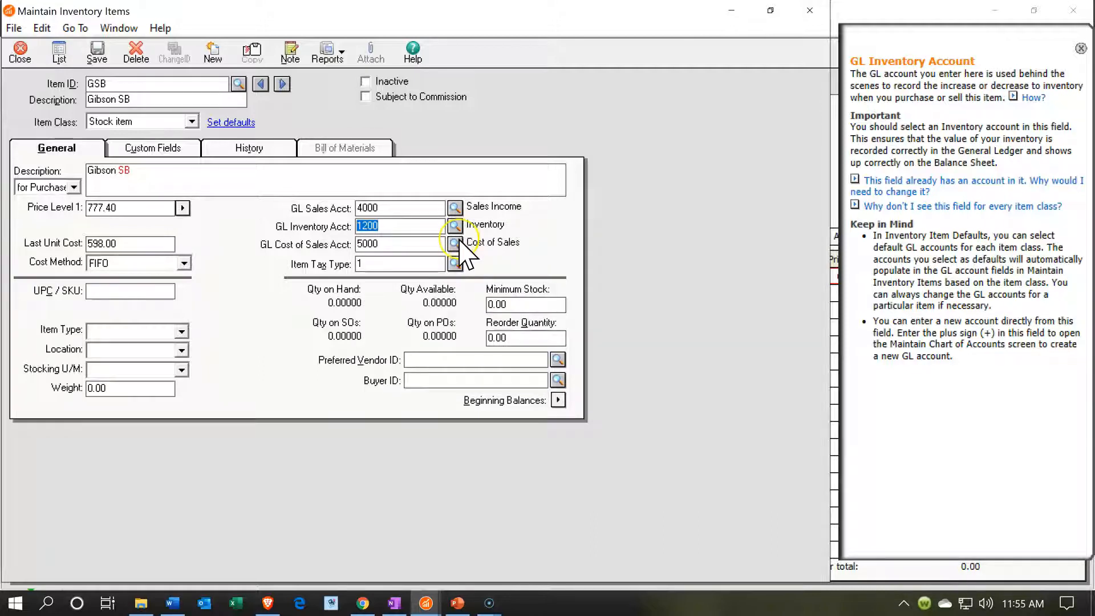
left_click(460, 241)
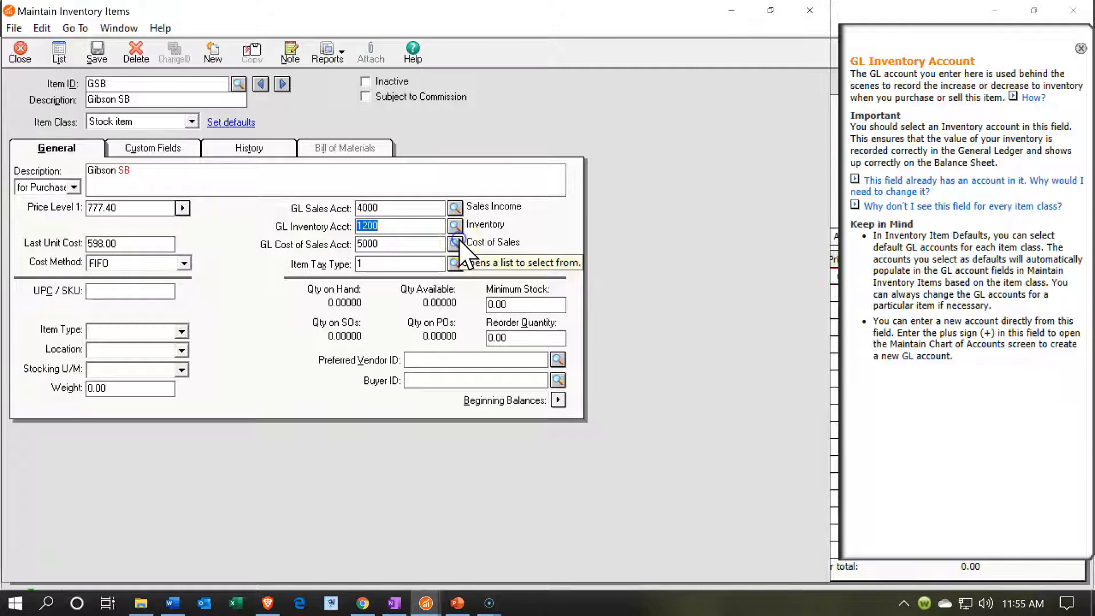
left_click(459, 242)
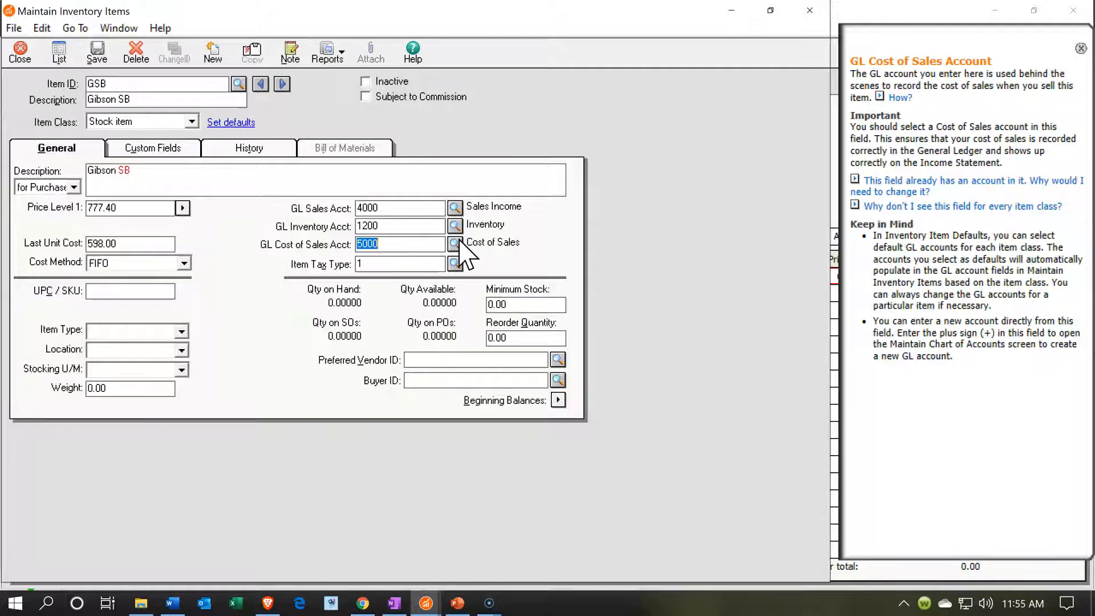
key("Tab")
left_click(455, 263)
left_click(455, 264)
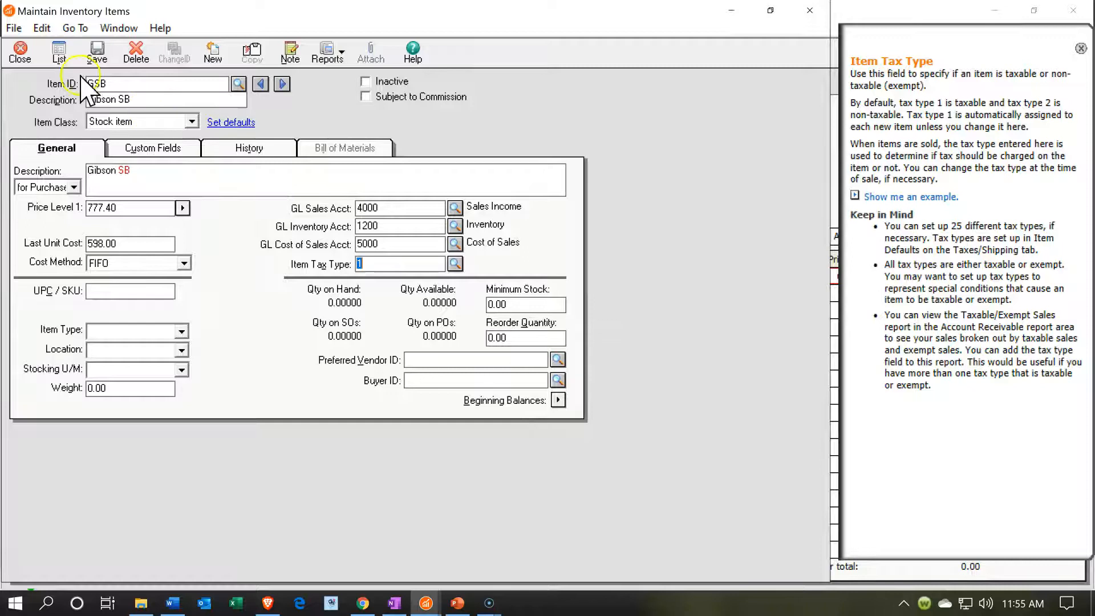
Save and close the new item record, and choose GSB as the item on the purchase order's first line
left_click(97, 52)
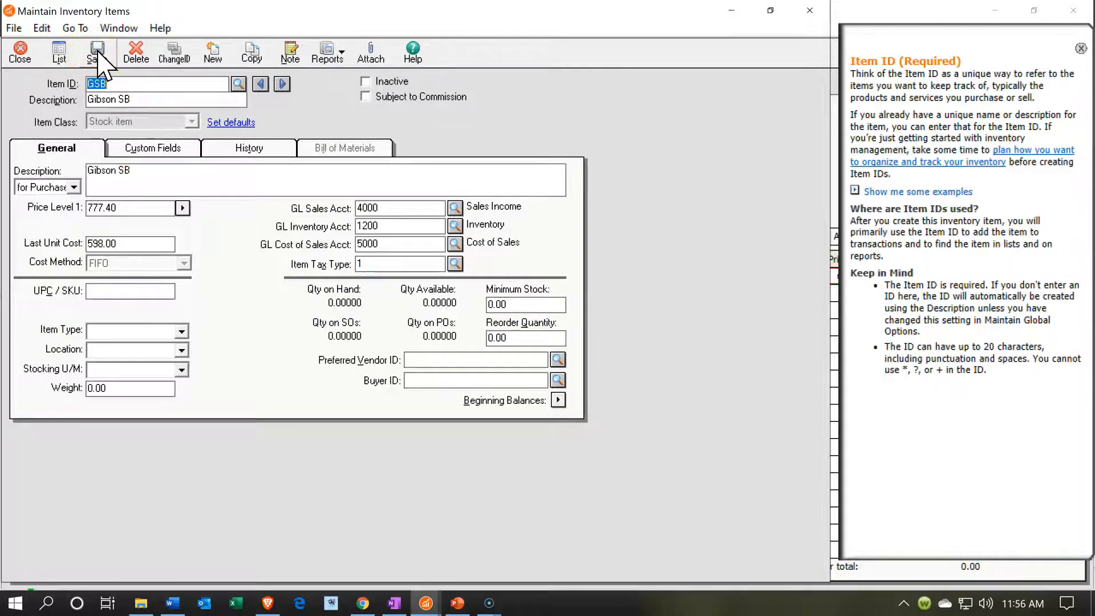
left_click(17, 55)
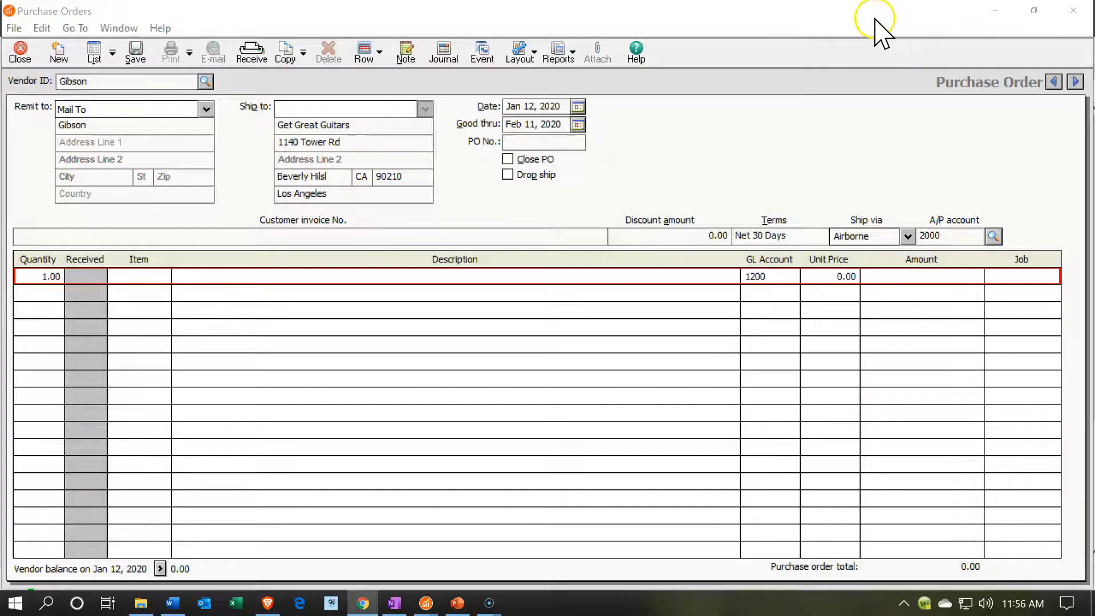
left_click(171, 272)
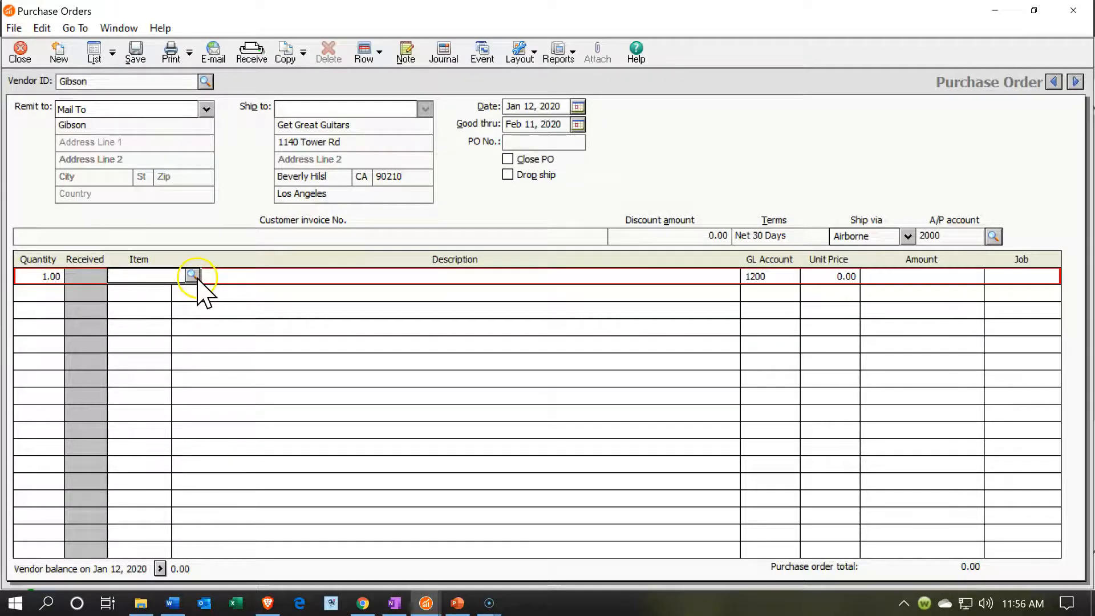
left_click(194, 276)
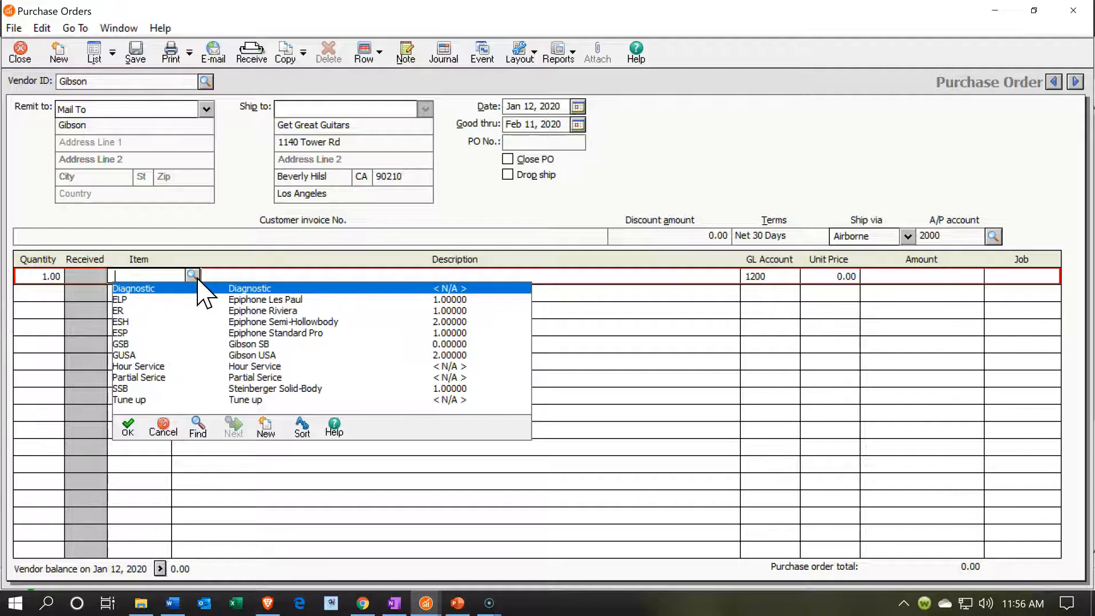
type("gibson")
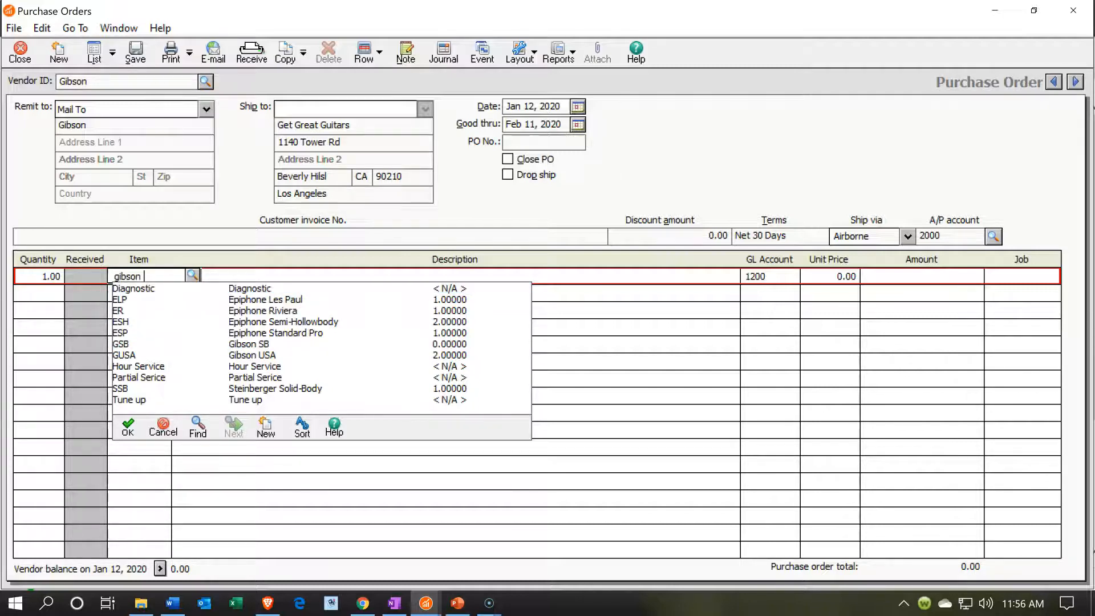
key("BackSpace")
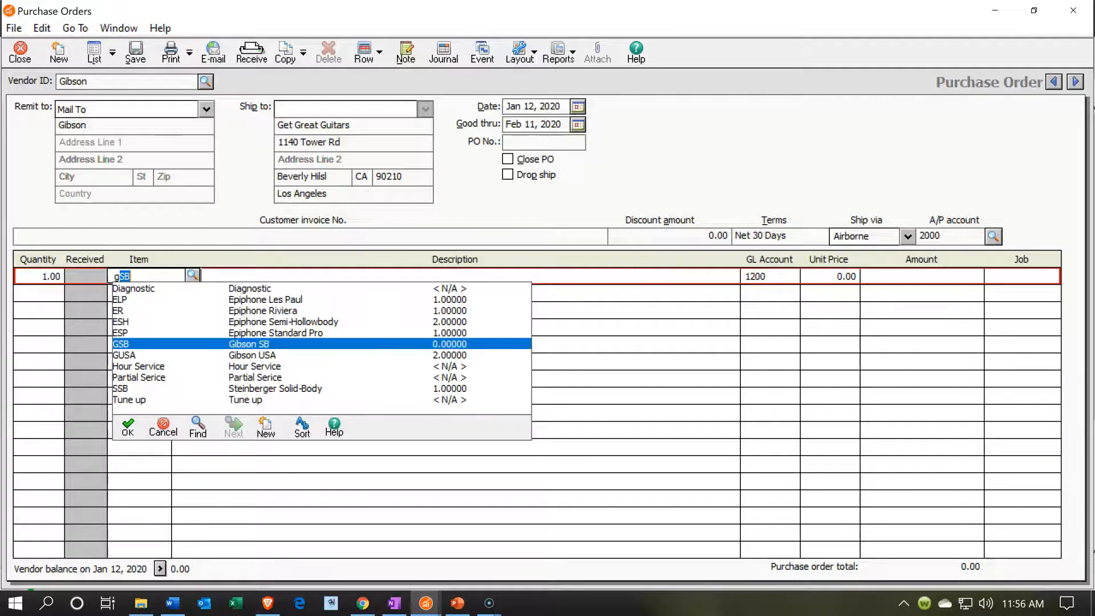
key("Return")
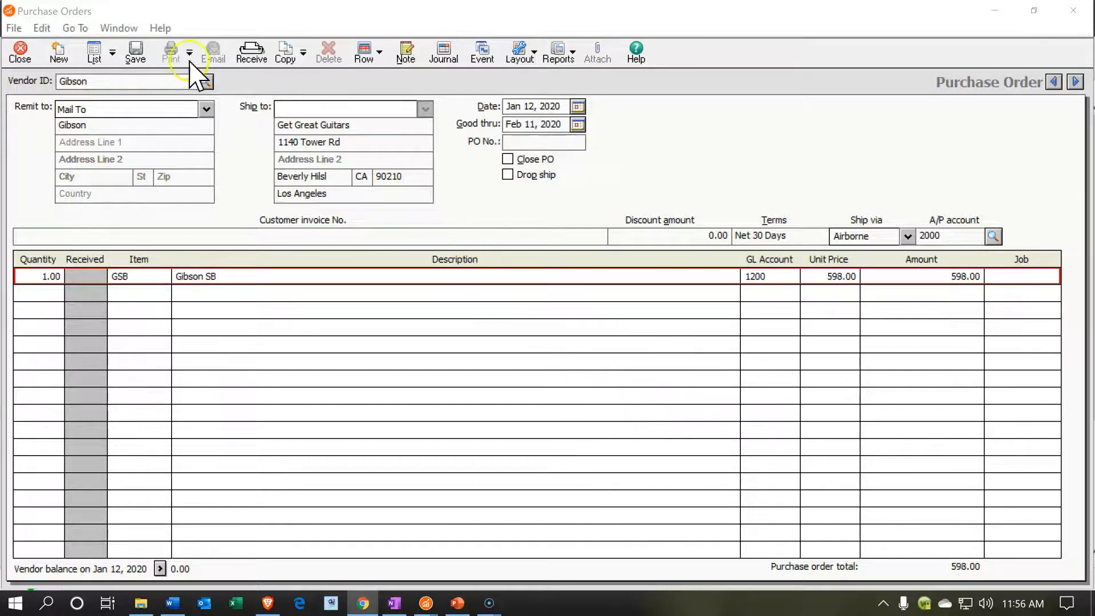
Save the Gibson purchase order, accepting that it falls outside the current period, and close the purchase order window
left_click(143, 59)
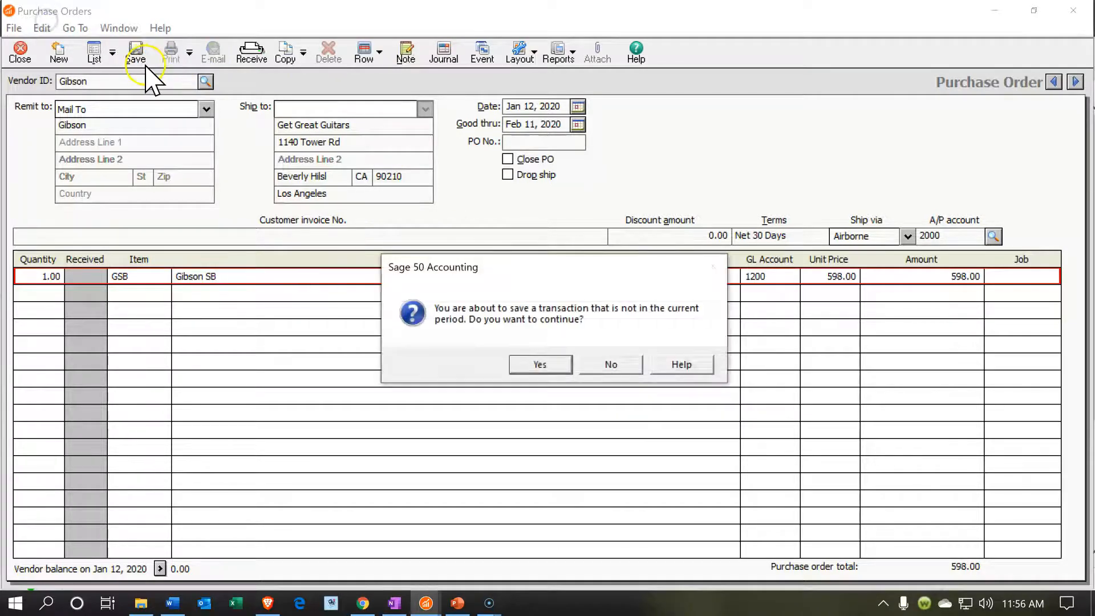
left_click(540, 365)
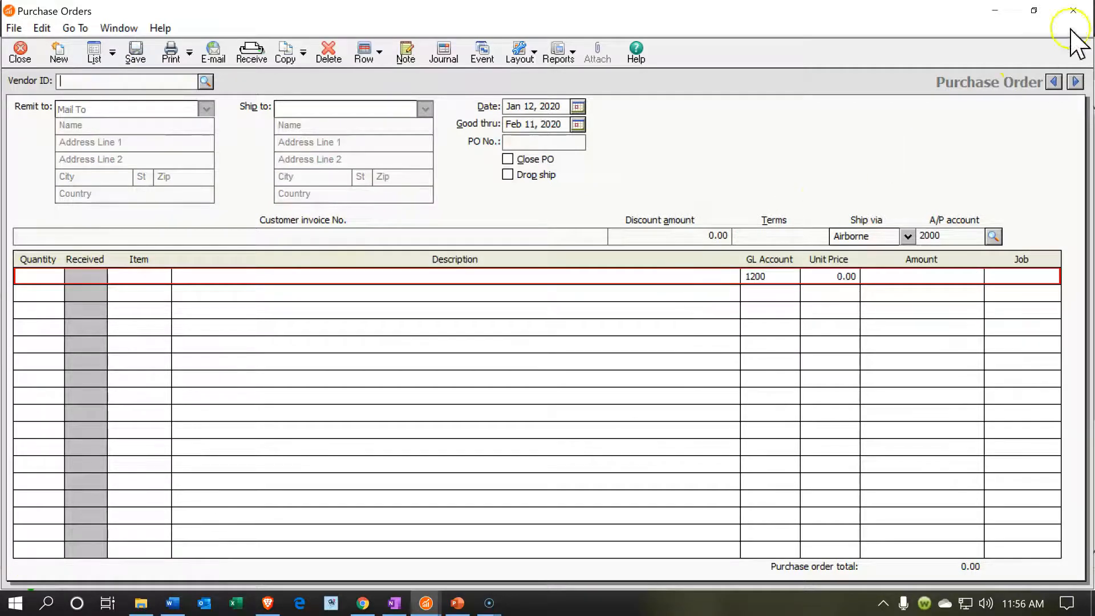
left_click(1073, 10)
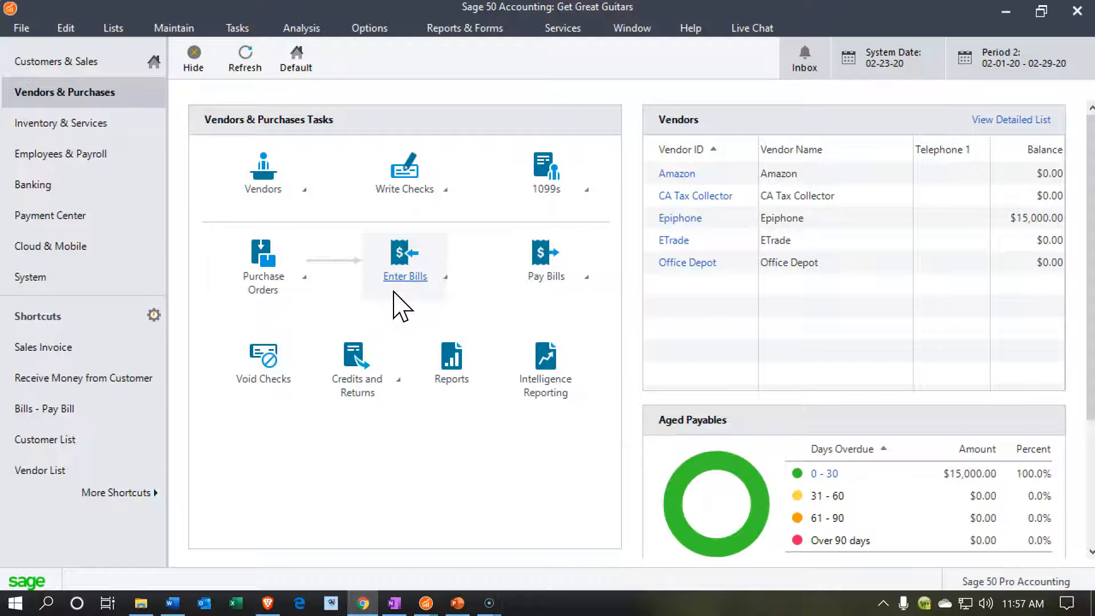
Open the list of existing purchase orders to check the Gibson entry, and close the list
left_click(306, 286)
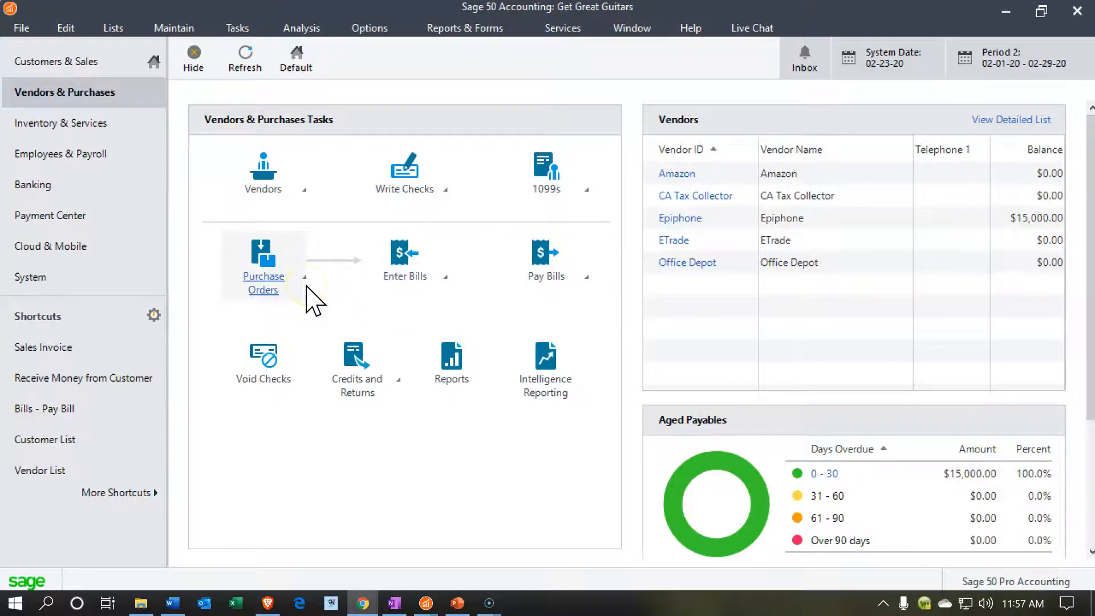
left_click(306, 287)
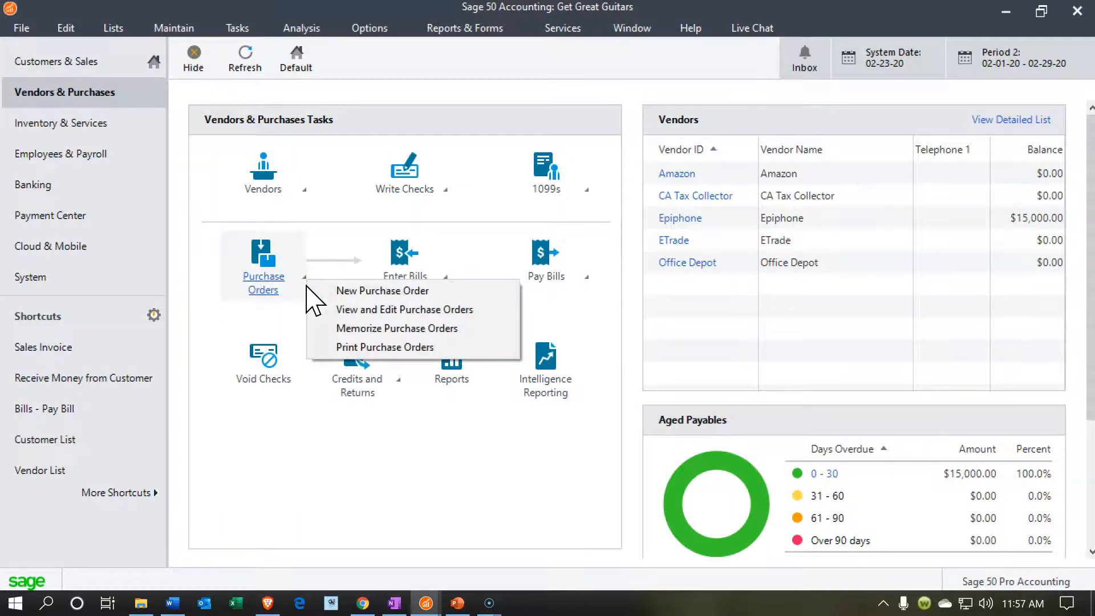
left_click(338, 314)
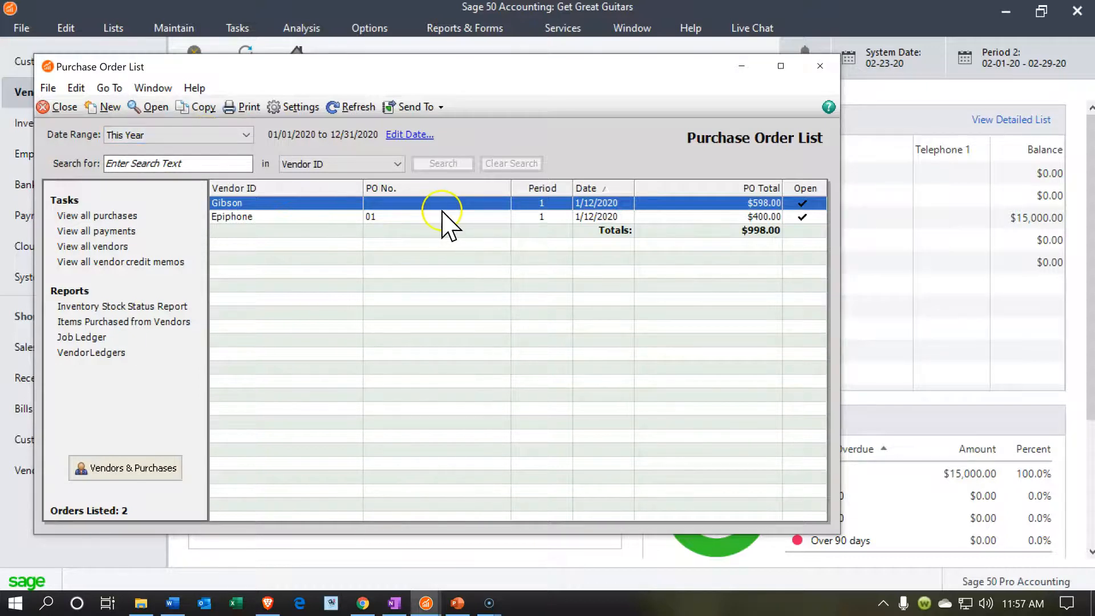
left_click(821, 68)
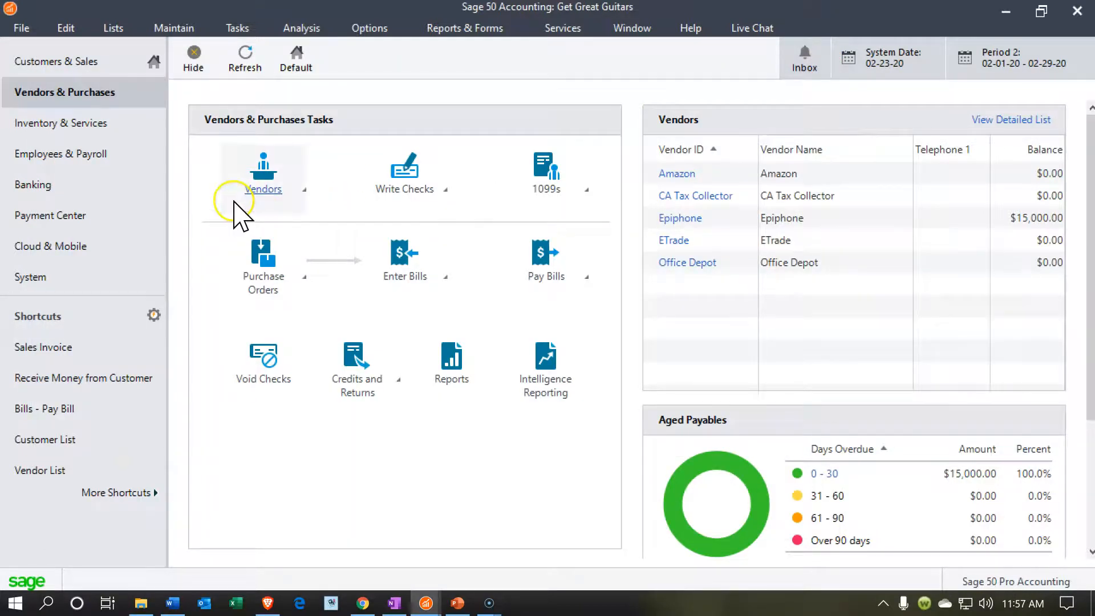
Open the inventory item list at full size and highlight the GSB item to check its price and unit cost
left_click(83, 126)
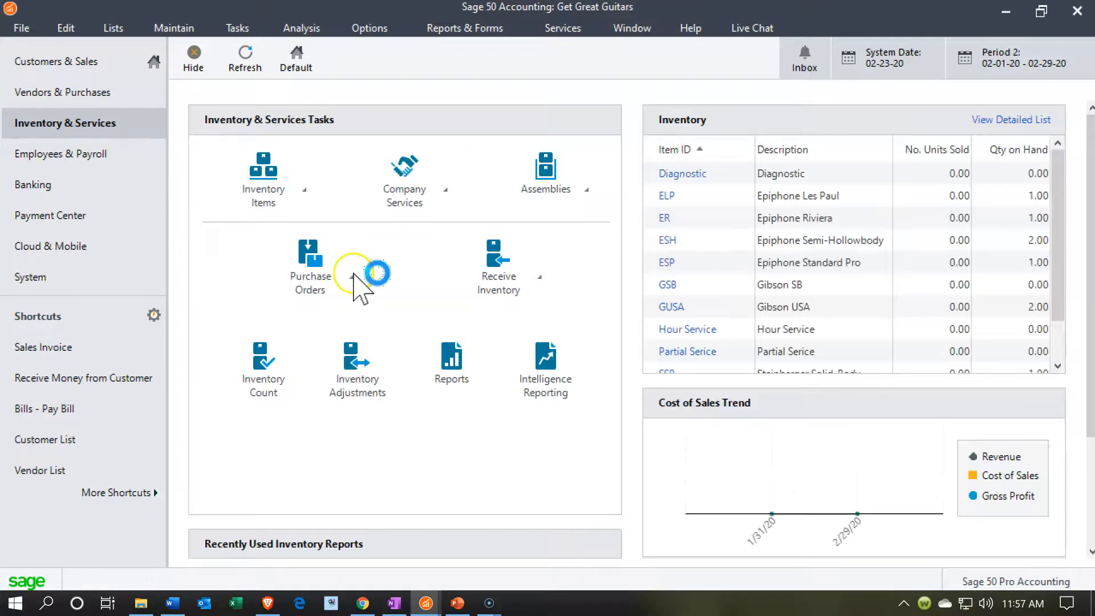
left_click(300, 208)
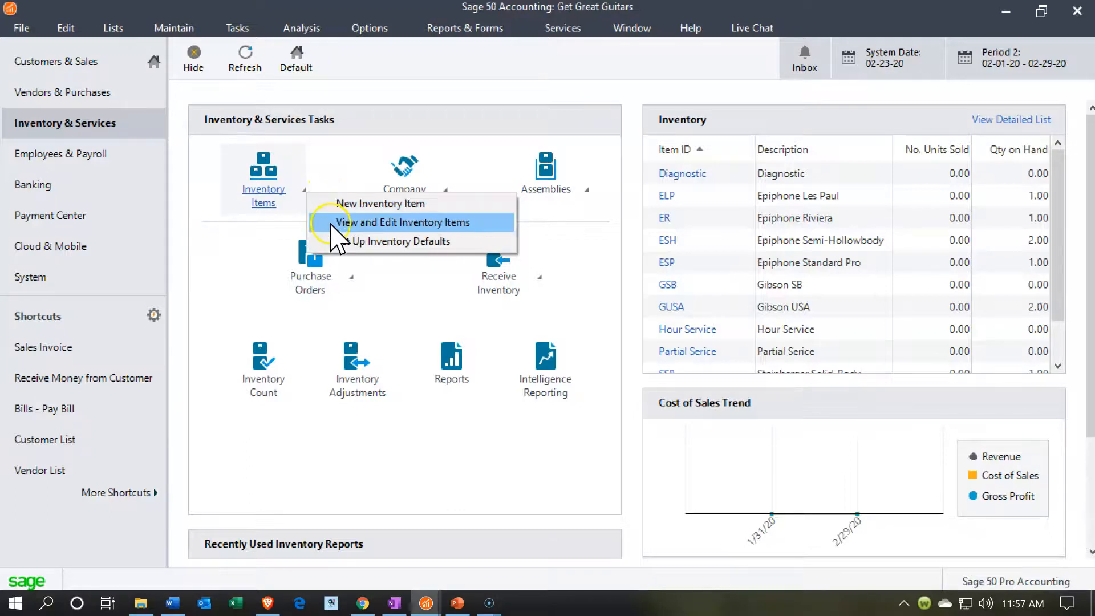
left_click(332, 223)
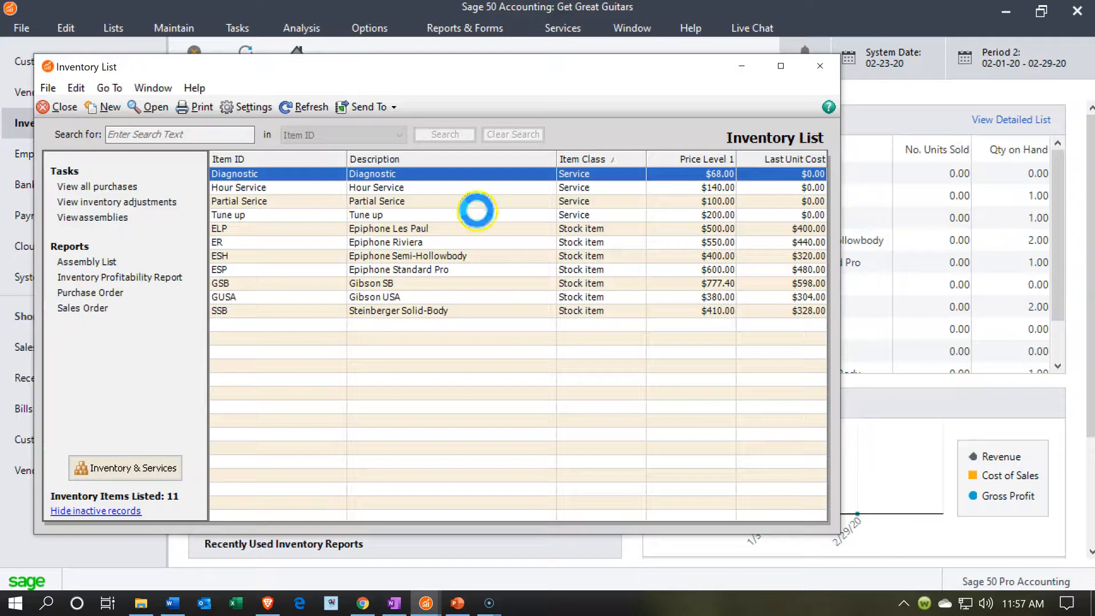
left_click(781, 66)
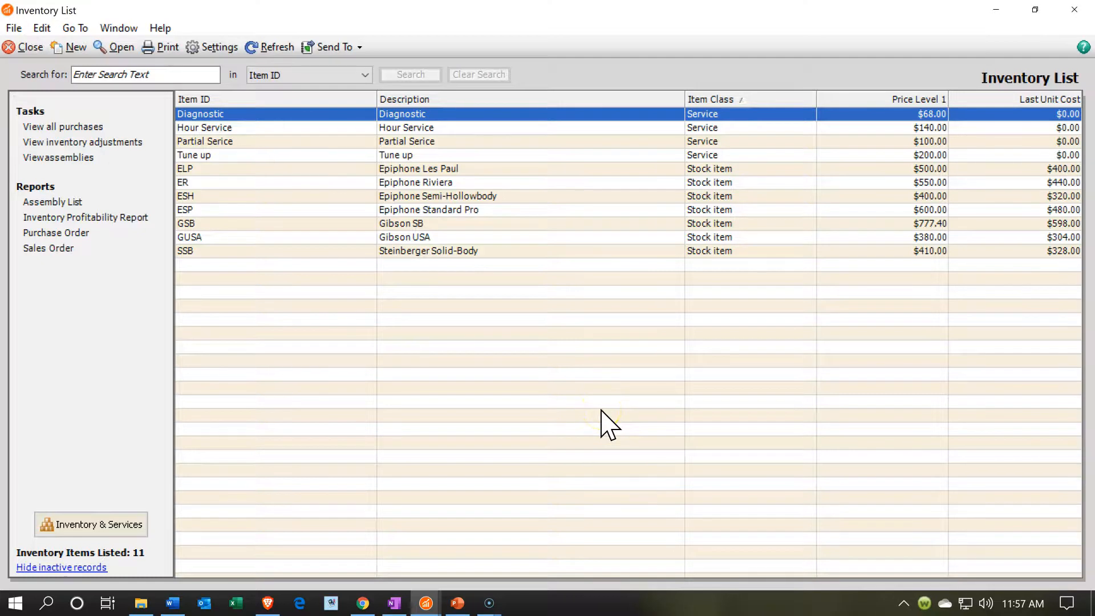
left_click(311, 224)
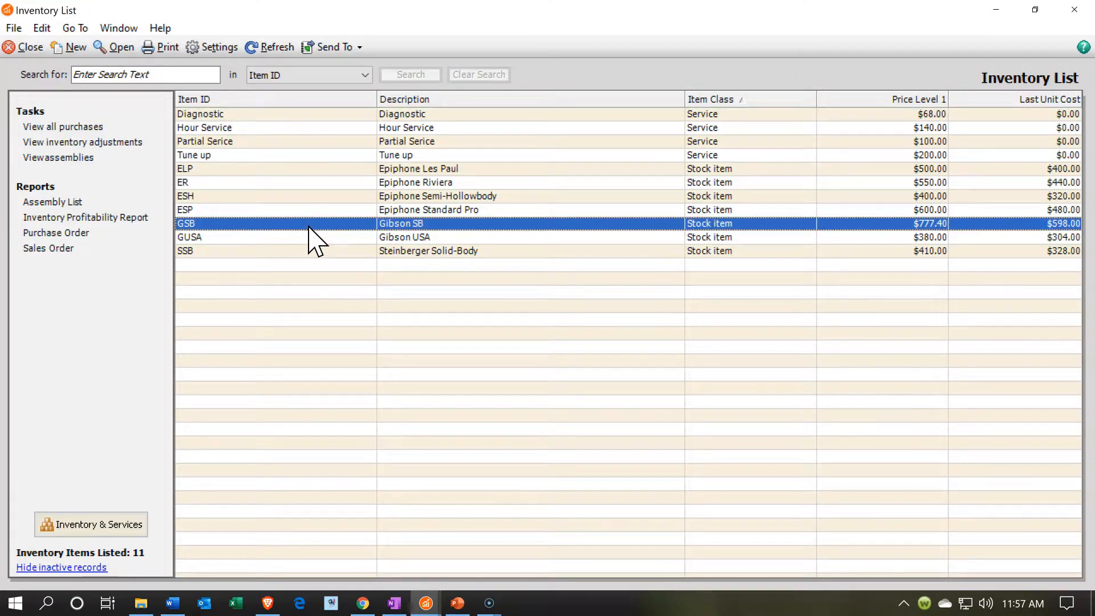